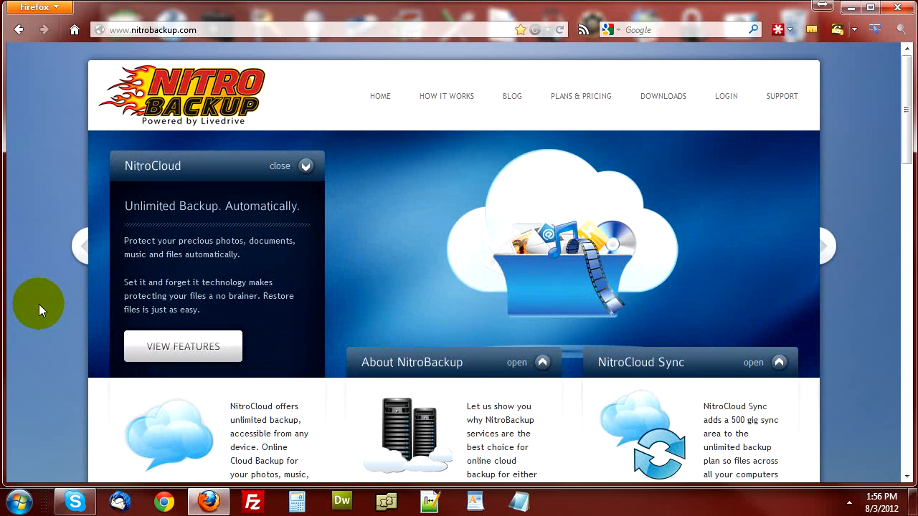
Go to the NitroBackup DOWNLOADS page from the top navigation bar
click(661, 99)
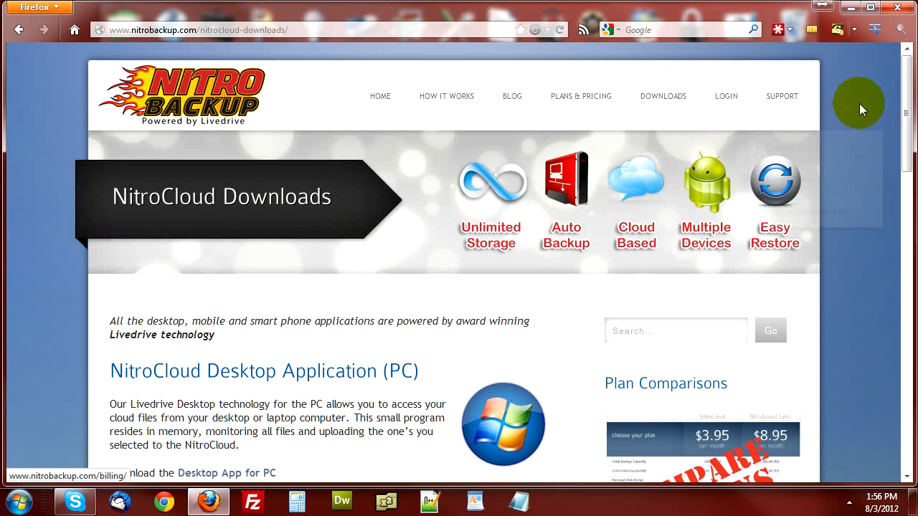
Download the Desktop App for PC installer (livedrive-setup.exe) and choose Save File
drag(905, 90, 901, 174)
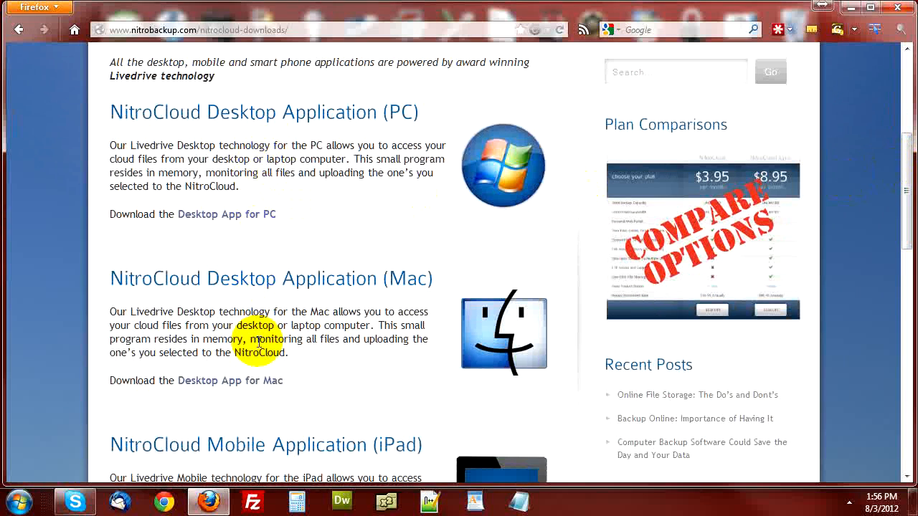
click(208, 213)
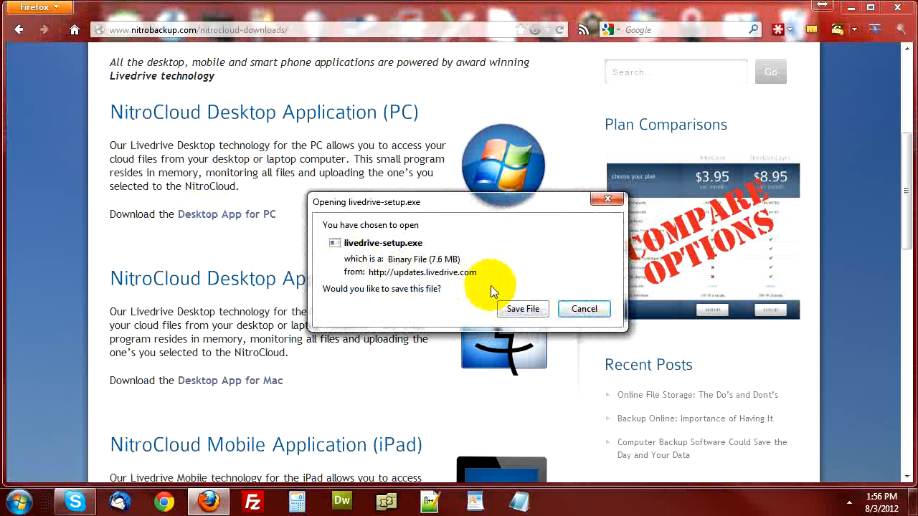
click(518, 310)
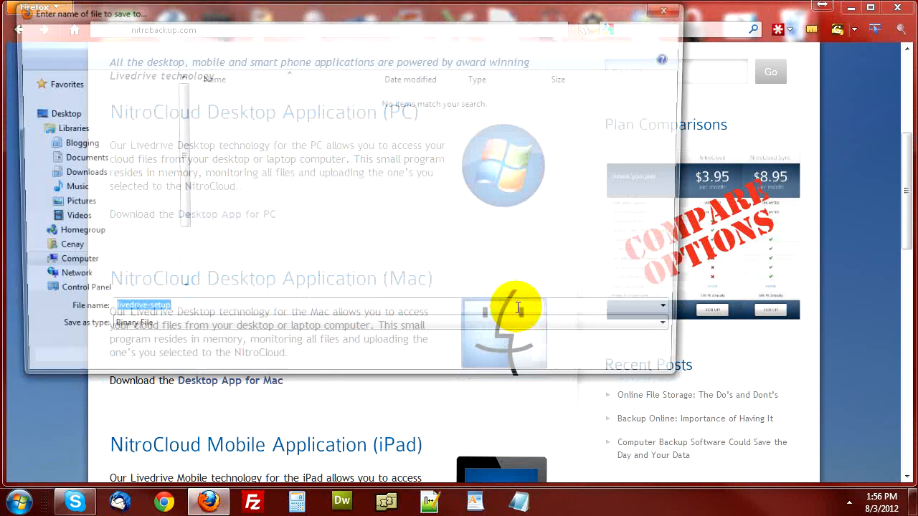
Save livedrive-setup into the F:\Download\Online\Backup folder
drag(434, 11, 543, 61)
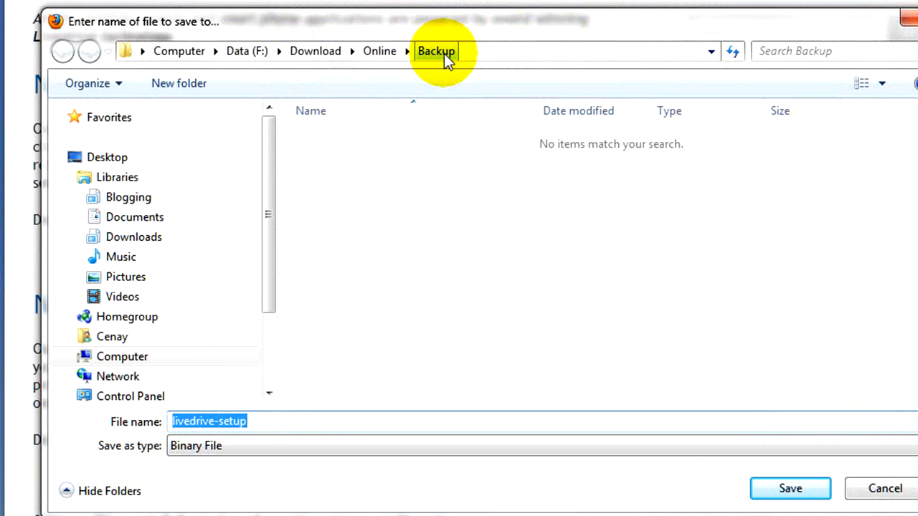
click(774, 497)
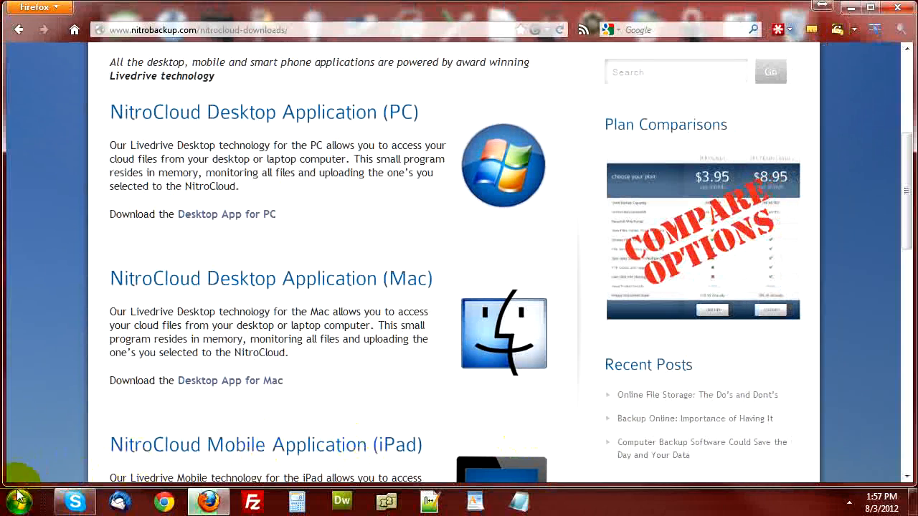
Open Windows Explorer and browse to the Data (F:) drive
right_click(18, 494)
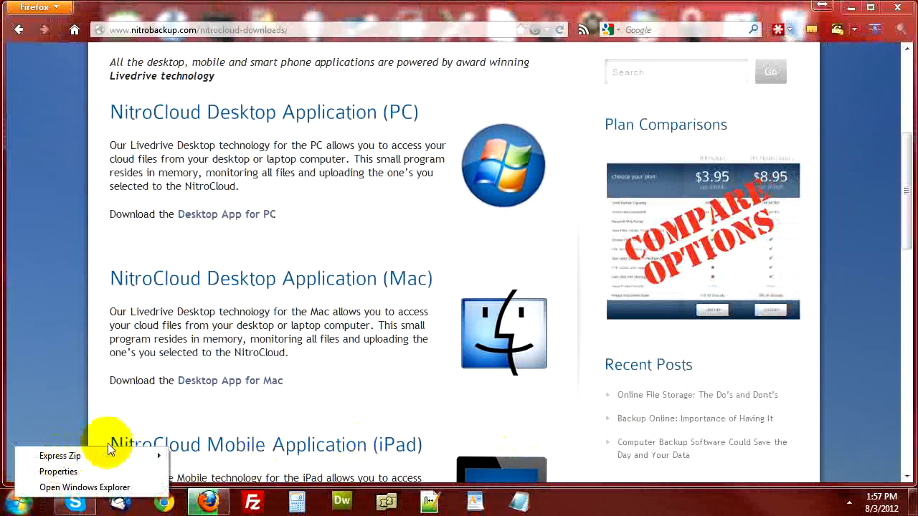
click(99, 486)
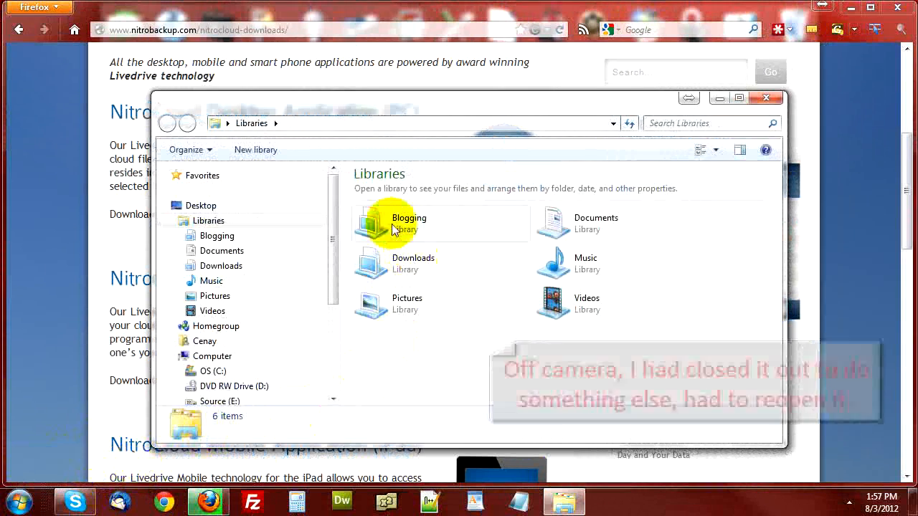
drag(327, 254, 309, 312)
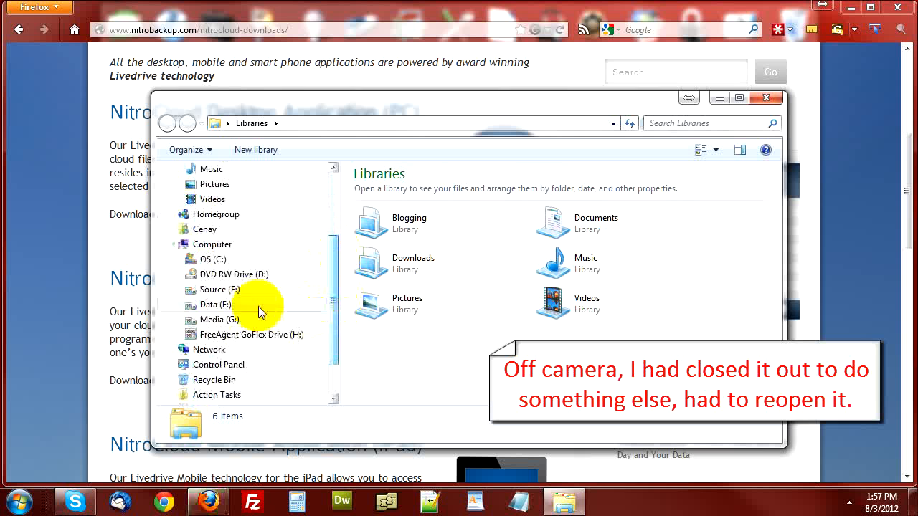
click(231, 292)
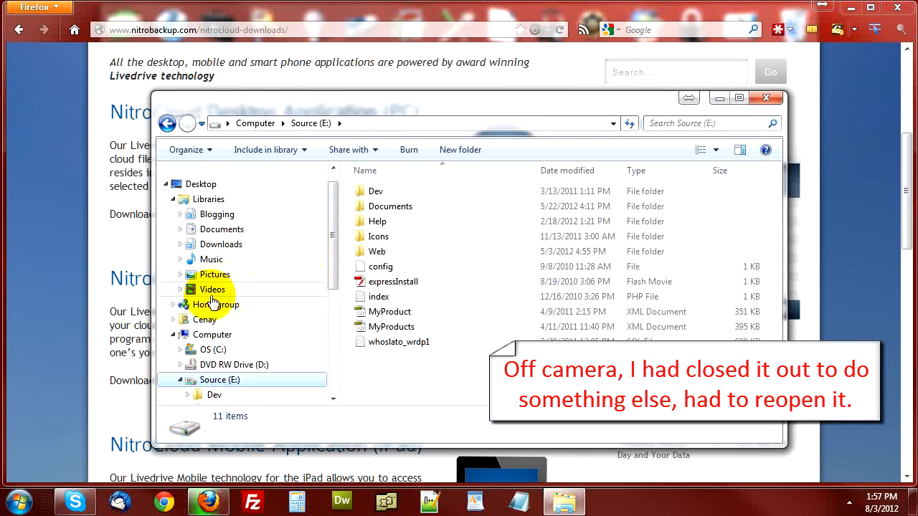
scroll(174, 381, up, 2)
scroll(199, 361, down, 5)
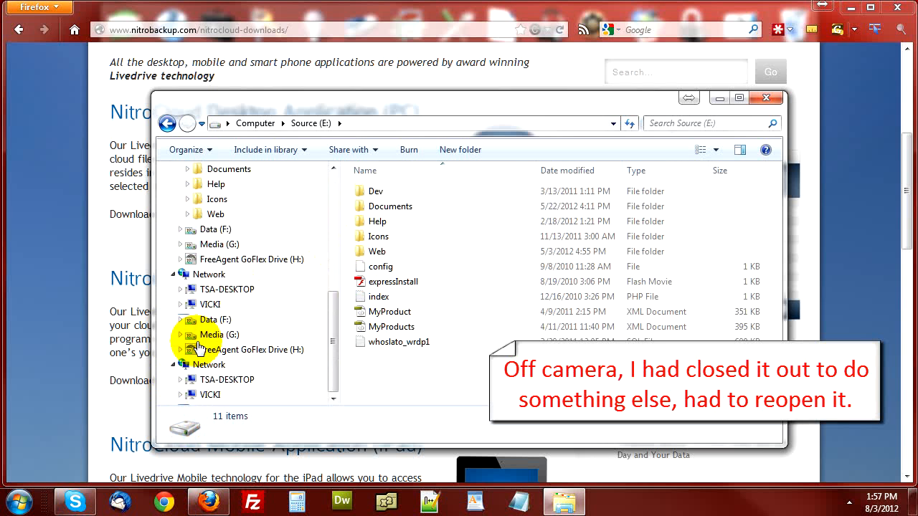
click(210, 230)
Go into Download > Online > Backup and launch livedrive-setup
double_click(393, 206)
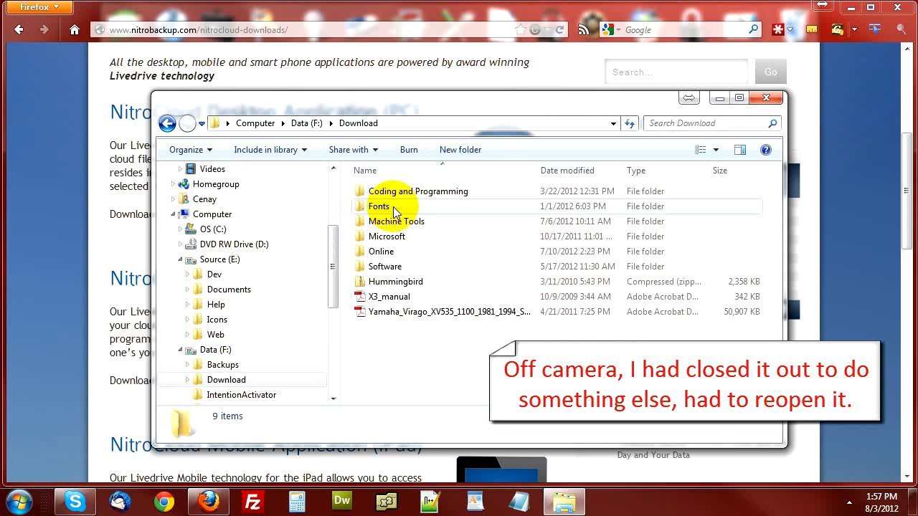
double_click(386, 258)
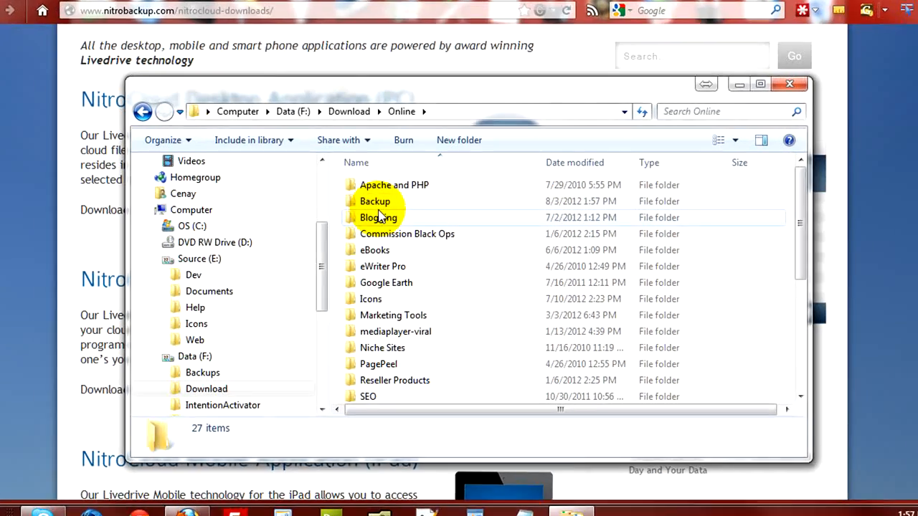
double_click(380, 207)
click(351, 166)
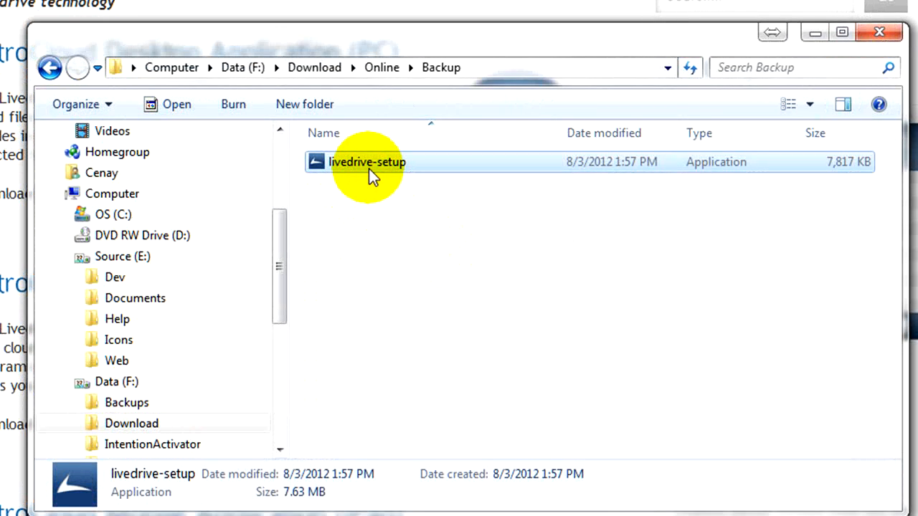
double_click(369, 169)
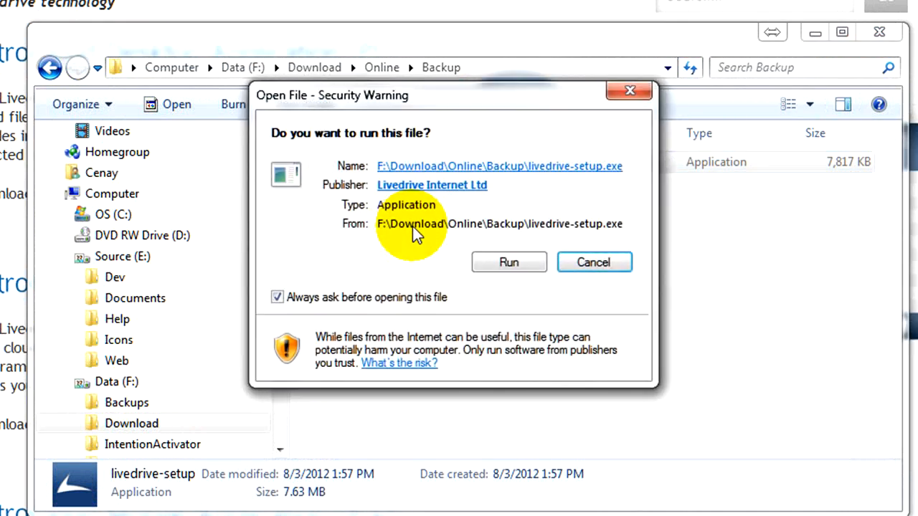
Allow livedrive-setup to run from the Open File security warning
click(510, 262)
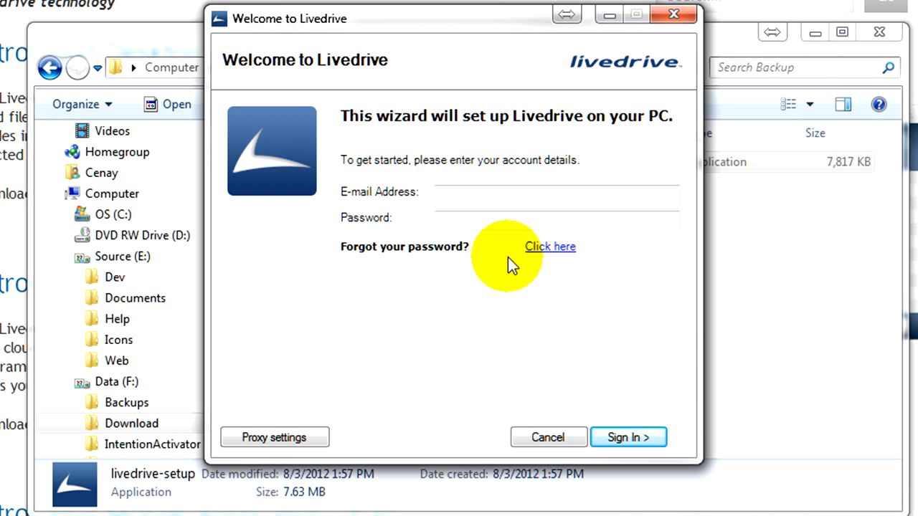
Sign in to Livedrive with the account e-mail address and password
click(449, 198)
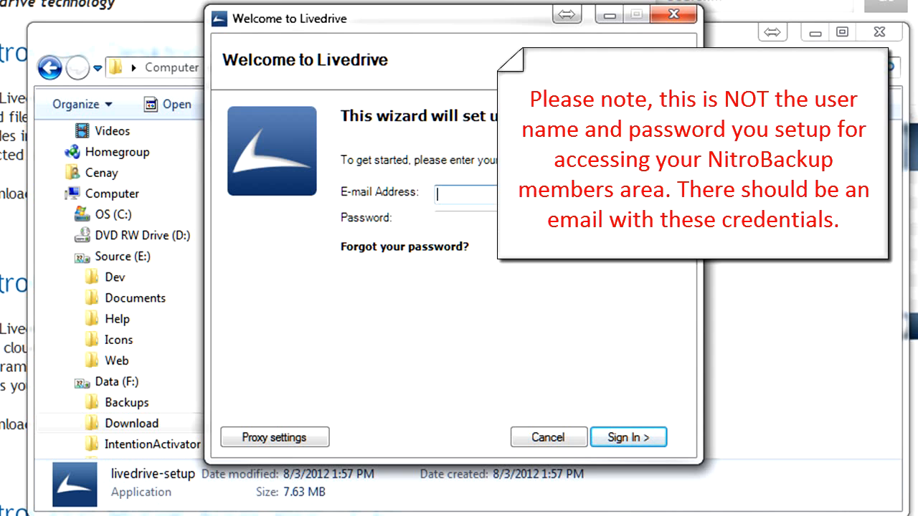
key(Tab)
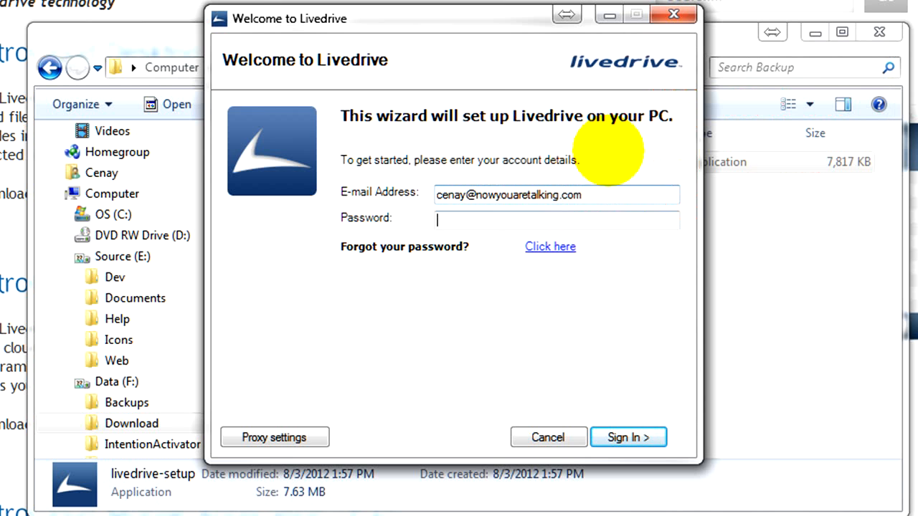
text(********)
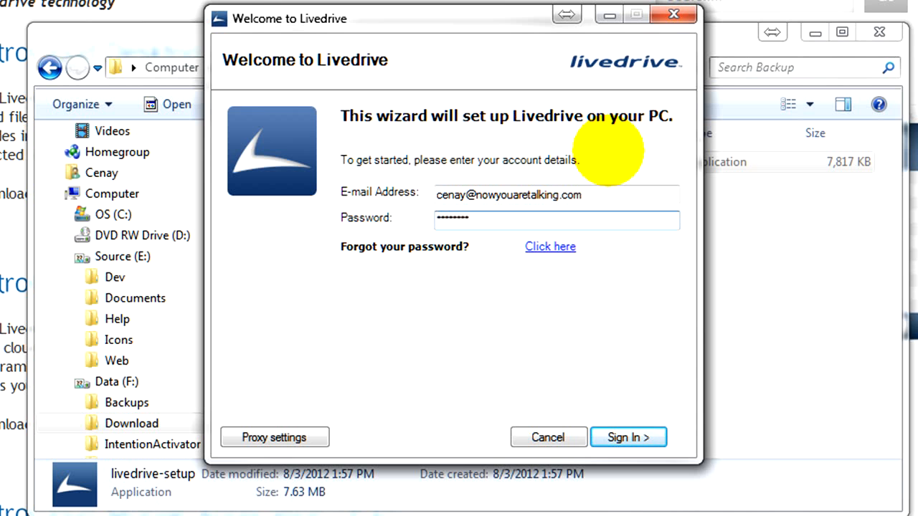
click(623, 441)
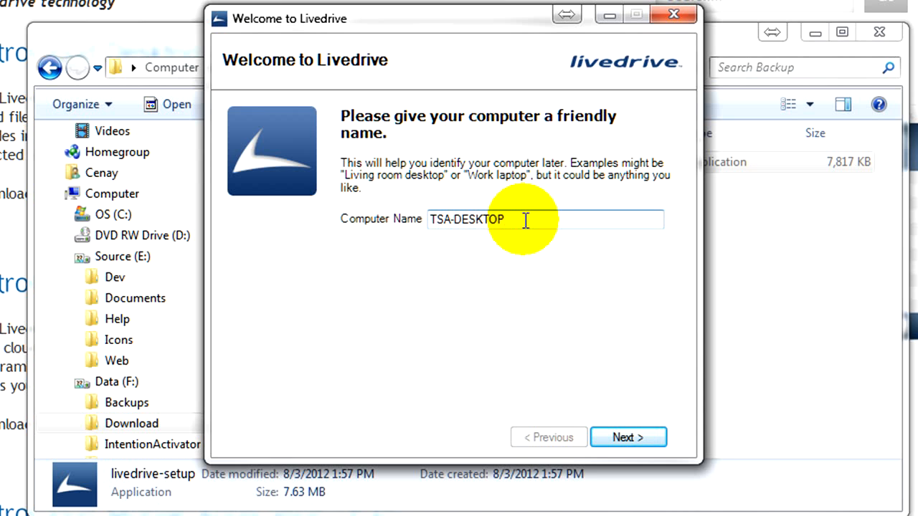
Keep TSA-DESKTOP as the Computer Name and continue
drag(524, 221, 348, 222)
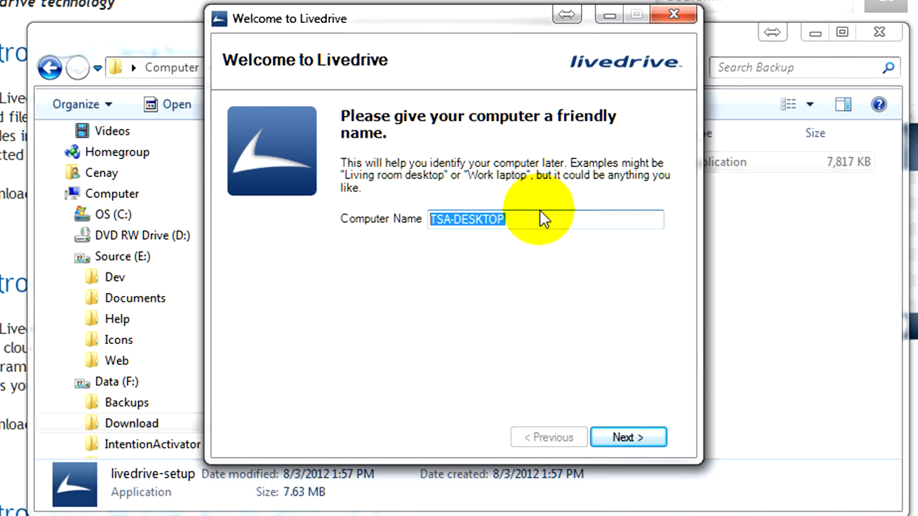
click(621, 436)
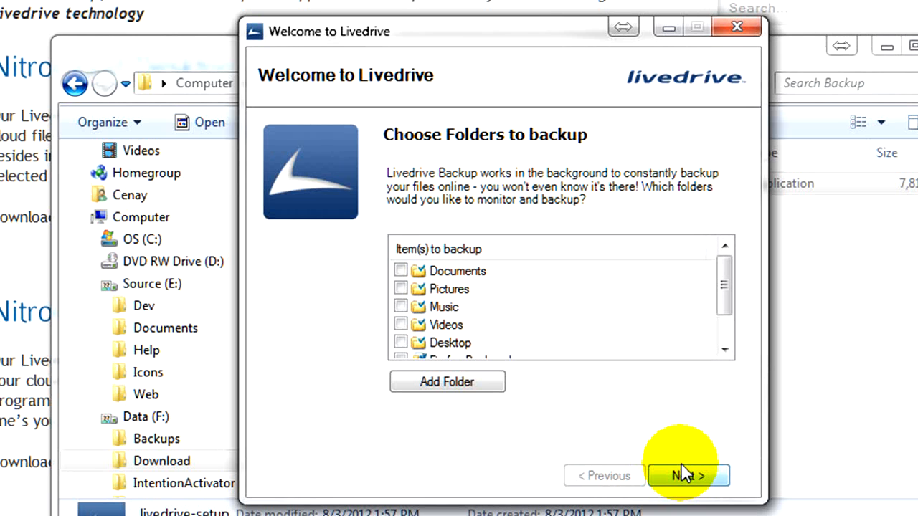
Tick Documents, Pictures, Music, Videos and Firefox Bookmarks for backup
click(400, 271)
click(400, 287)
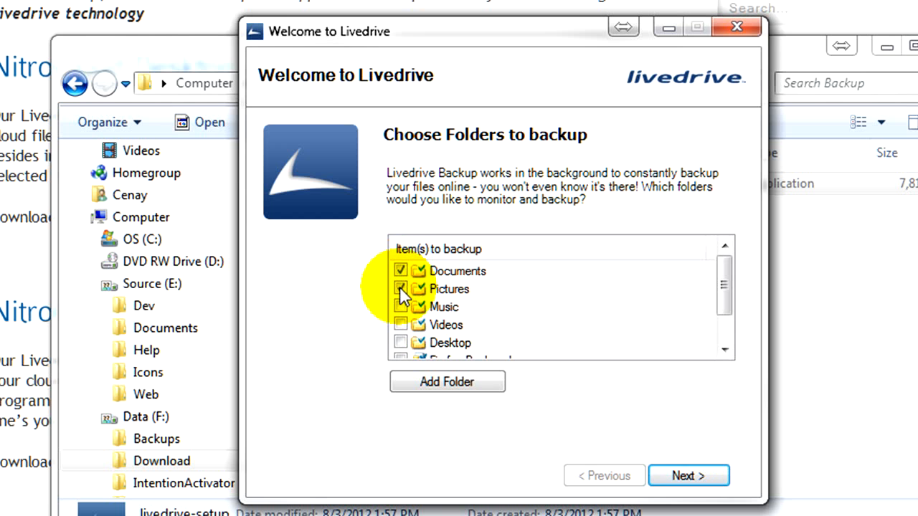
click(400, 307)
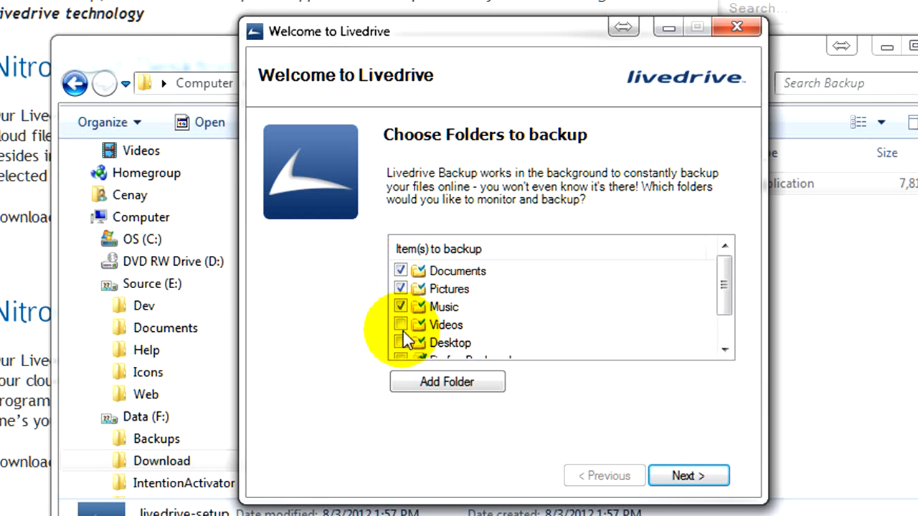
click(402, 328)
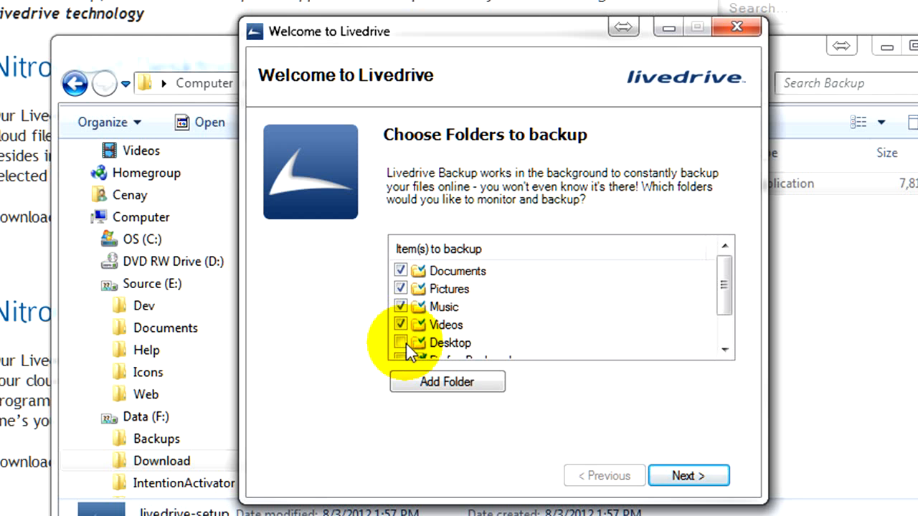
drag(721, 288, 724, 307)
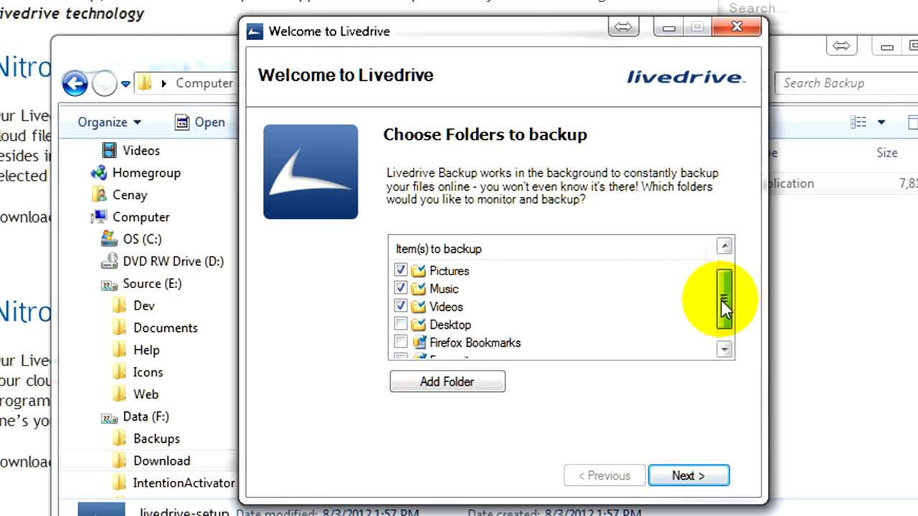
click(400, 343)
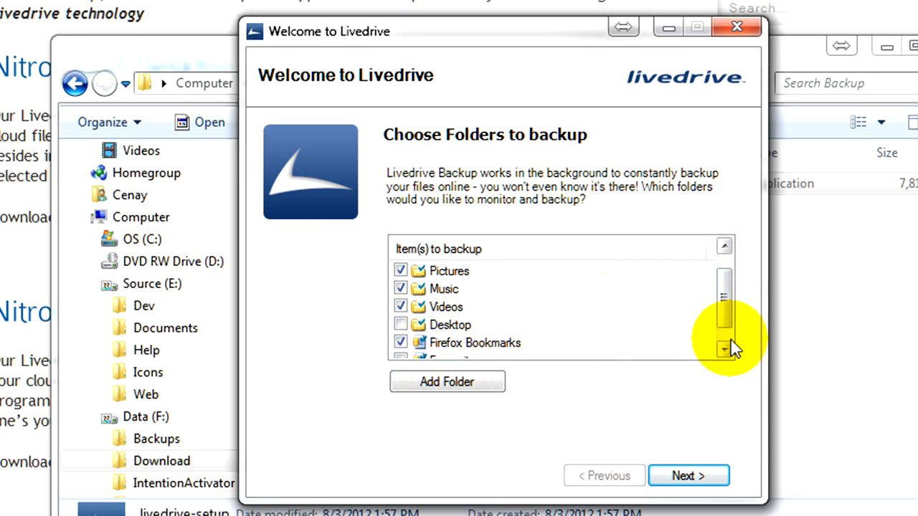
click(725, 348)
click(424, 382)
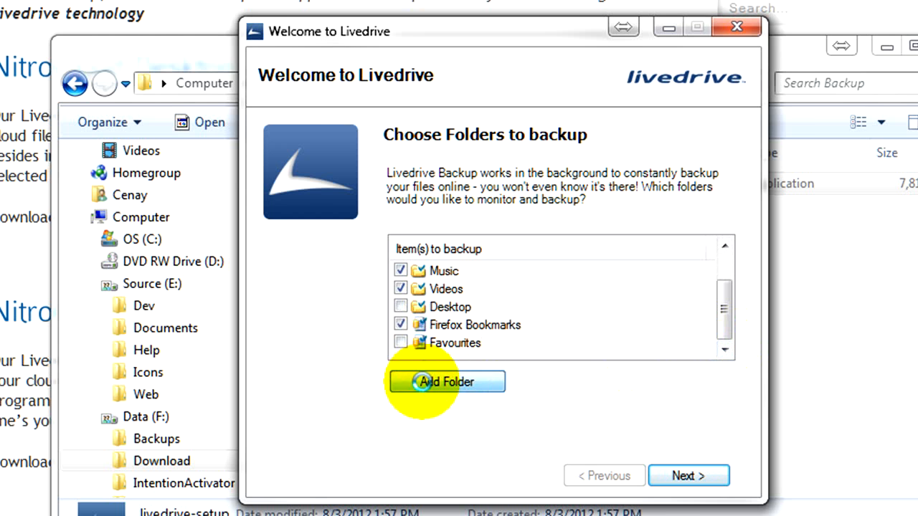
Add the E:\Web and E:\Dev folders to the backup list
drag(549, 104, 915, 43)
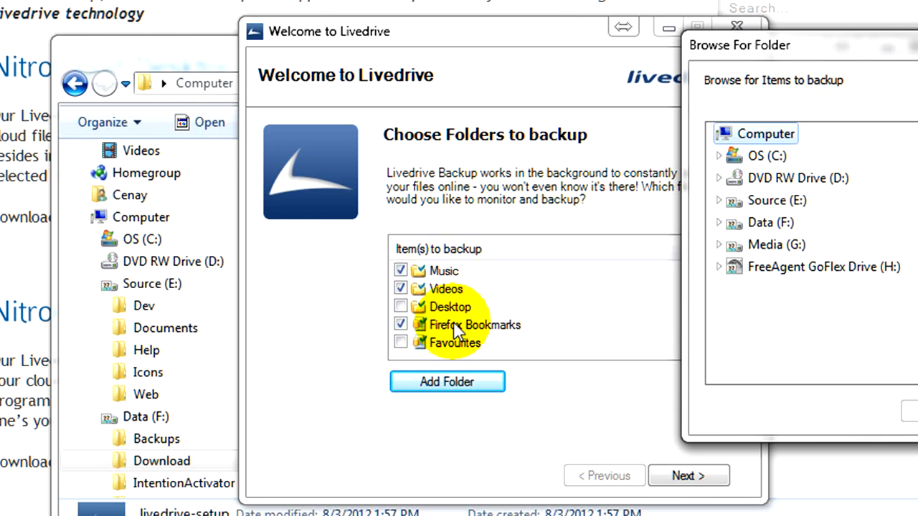
click(718, 201)
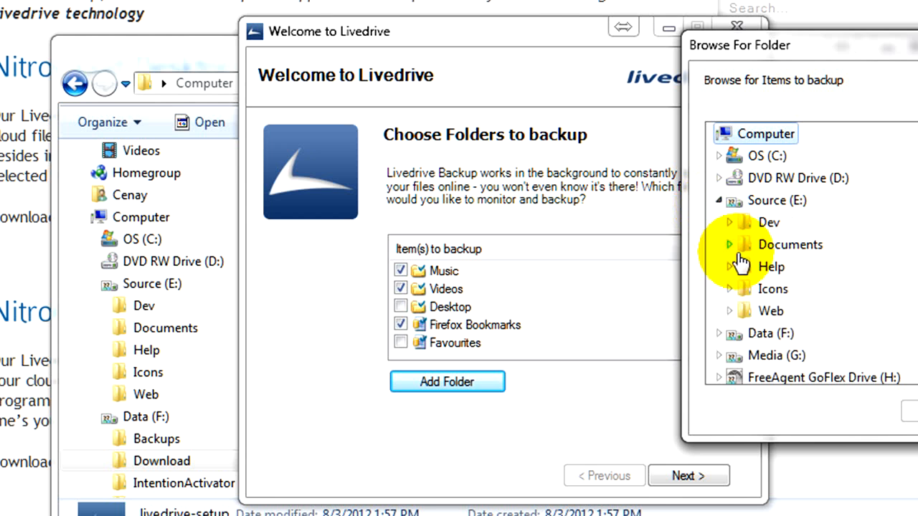
double_click(770, 310)
click(907, 409)
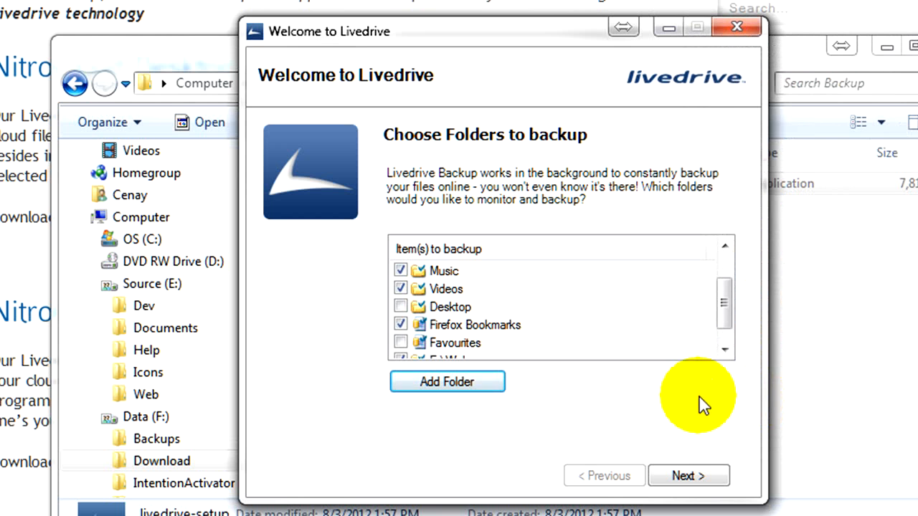
click(470, 387)
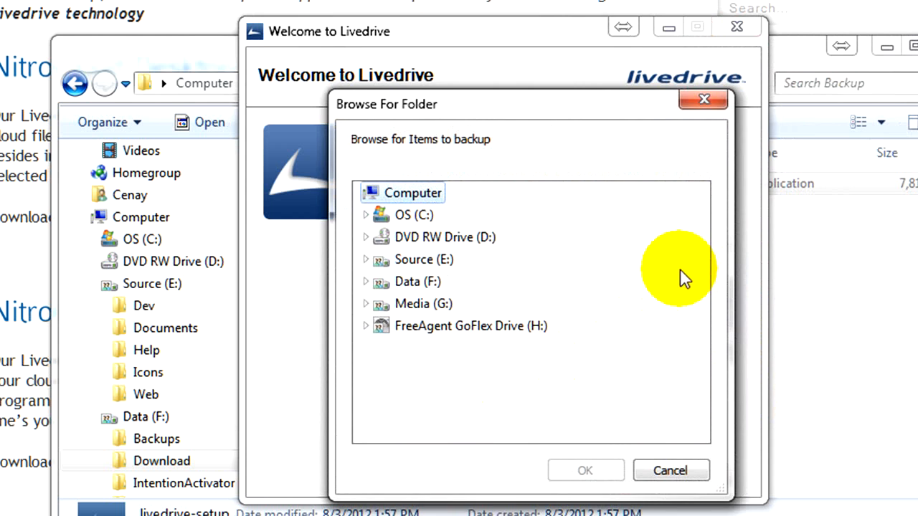
double_click(422, 259)
click(412, 282)
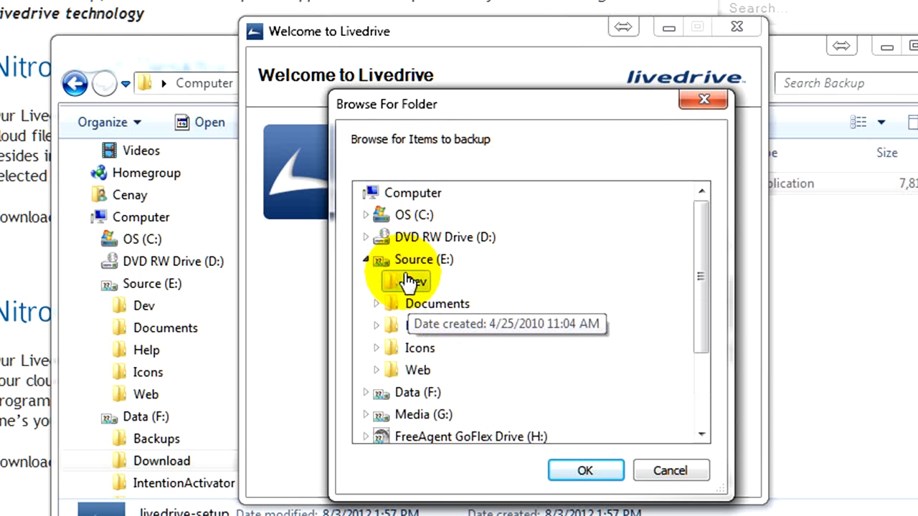
click(584, 471)
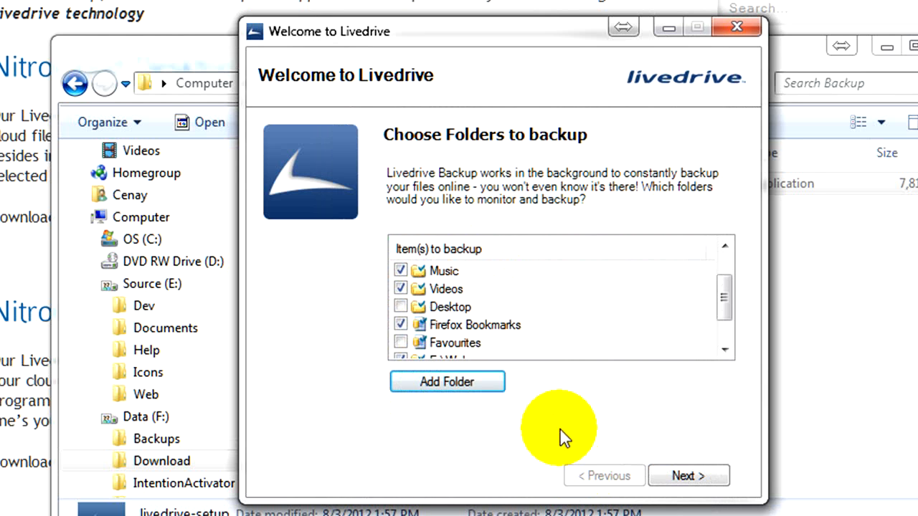
Add the E:\Help folder to the backup list
click(429, 384)
click(410, 259)
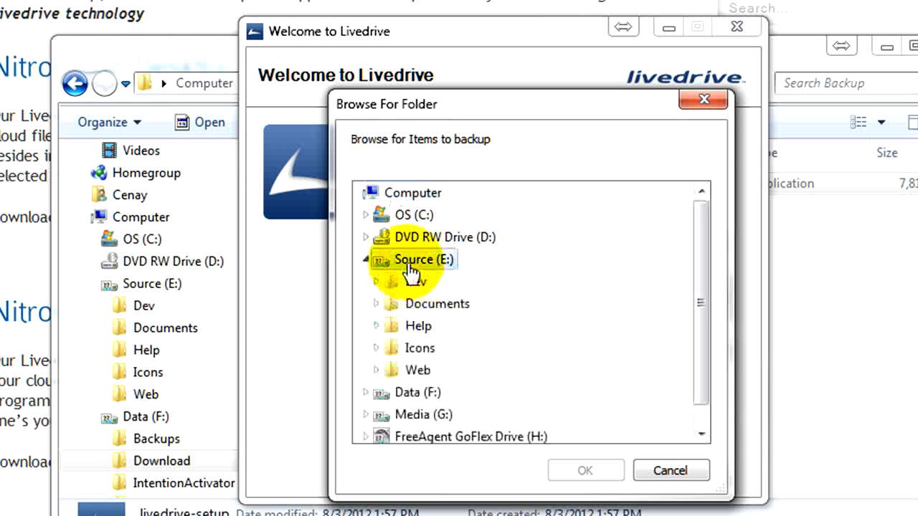
click(415, 325)
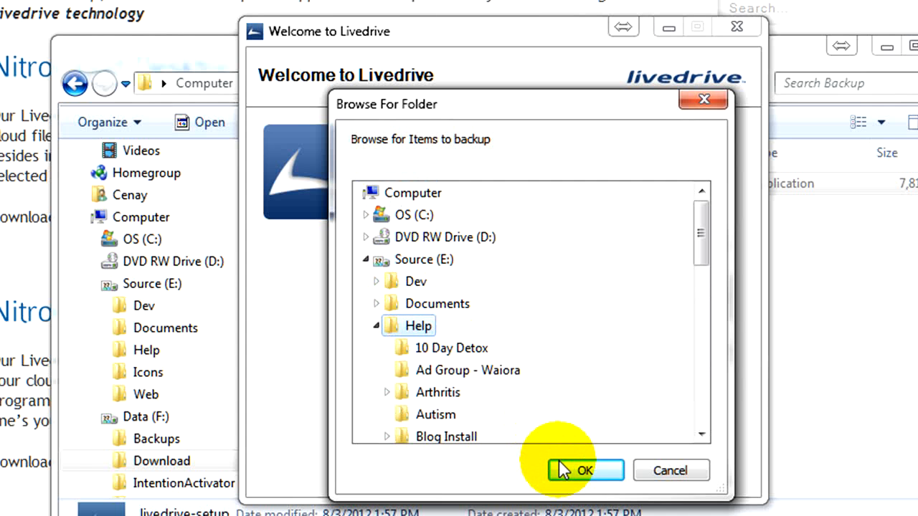
click(566, 466)
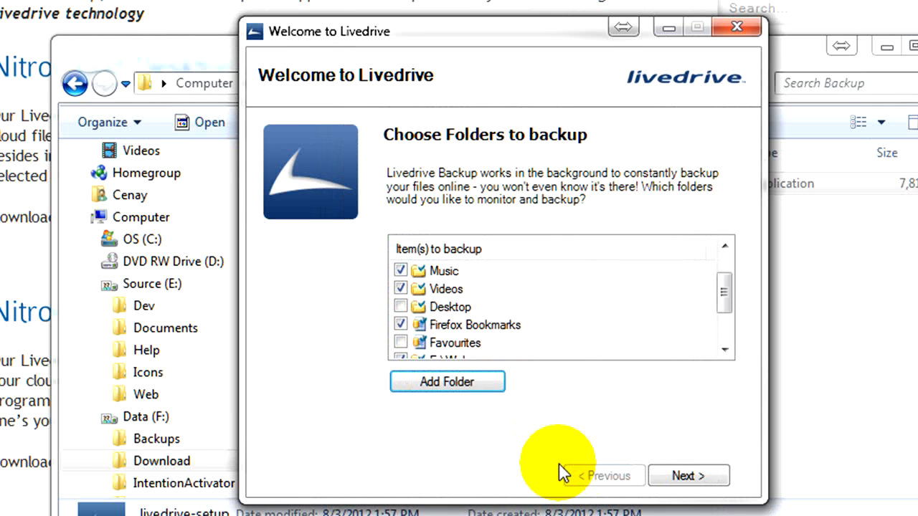
click(725, 339)
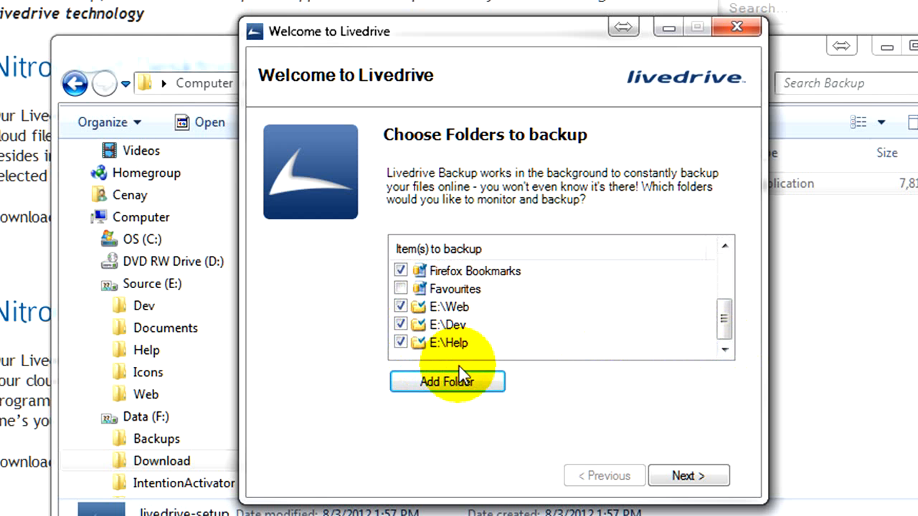
Try adding the whole Source (E:) drive, dismiss the warning, and continue to the tips page
click(452, 385)
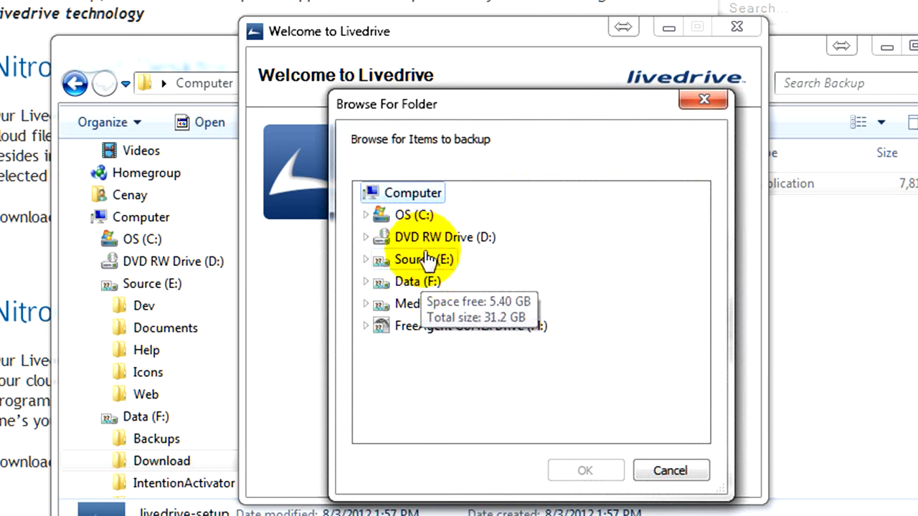
click(426, 259)
click(583, 466)
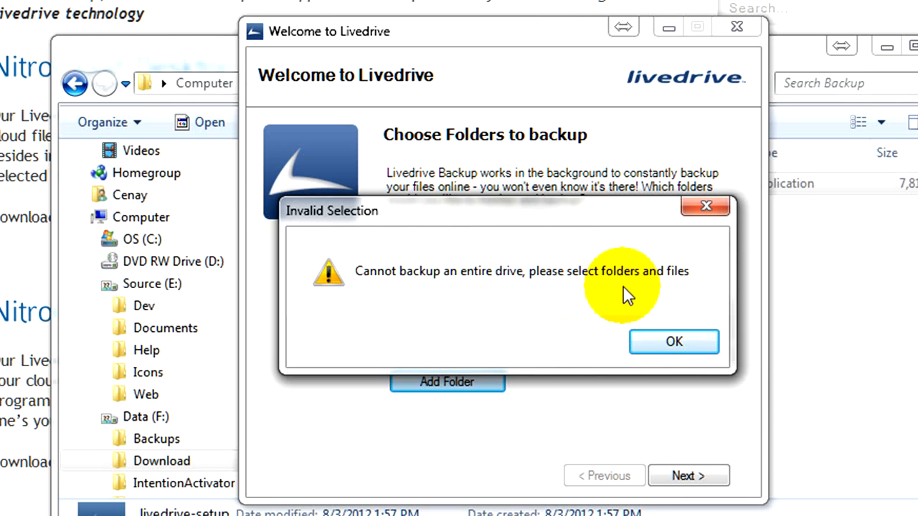
click(641, 344)
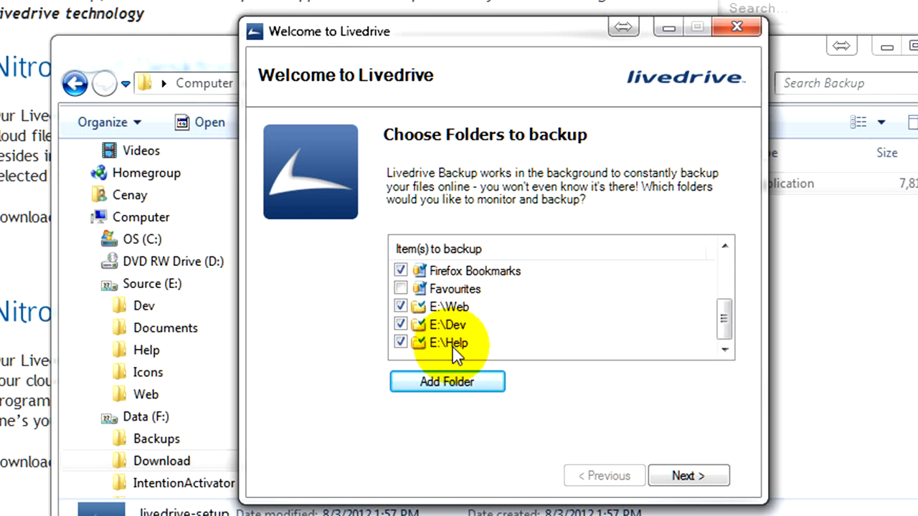
click(705, 471)
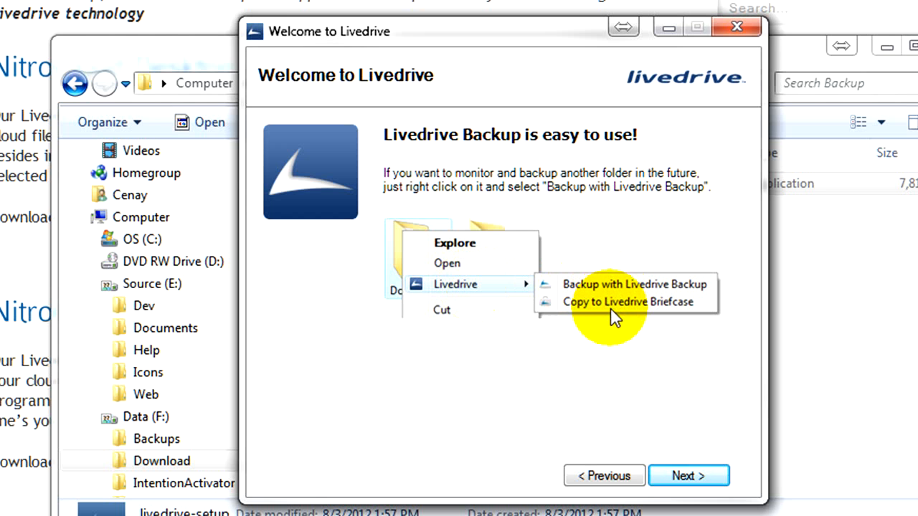
Tick 'Yes - I want to use my Briefcase on this PC' and continue
click(673, 477)
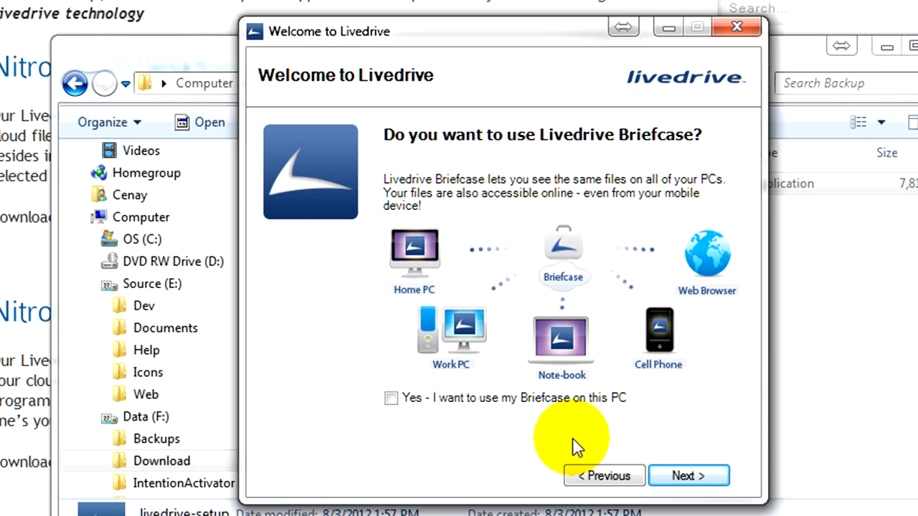
click(400, 400)
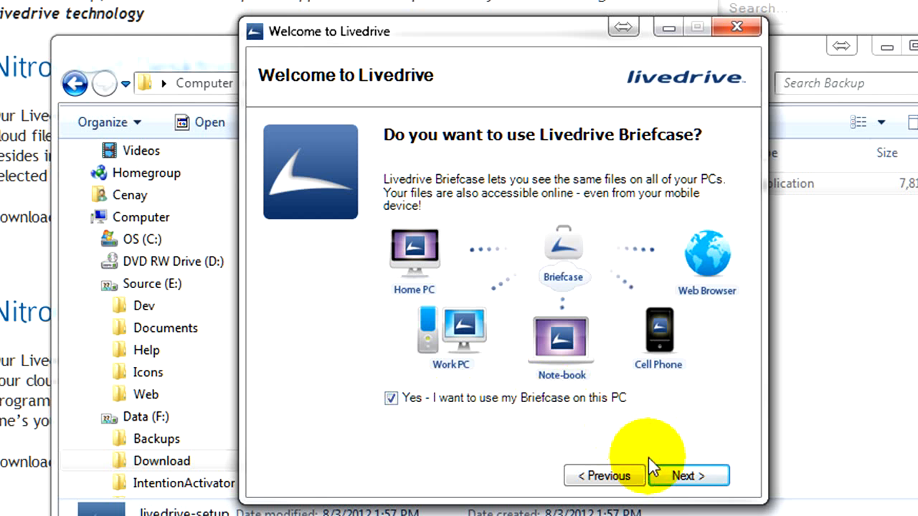
click(681, 476)
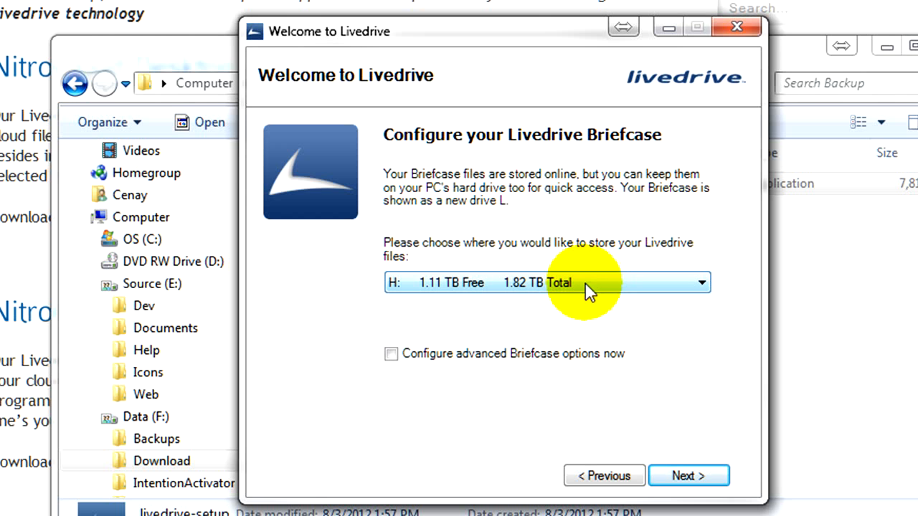
Choose drive C: for Briefcase storage, enable advanced Briefcase options, and continue to advanced configuration
click(552, 283)
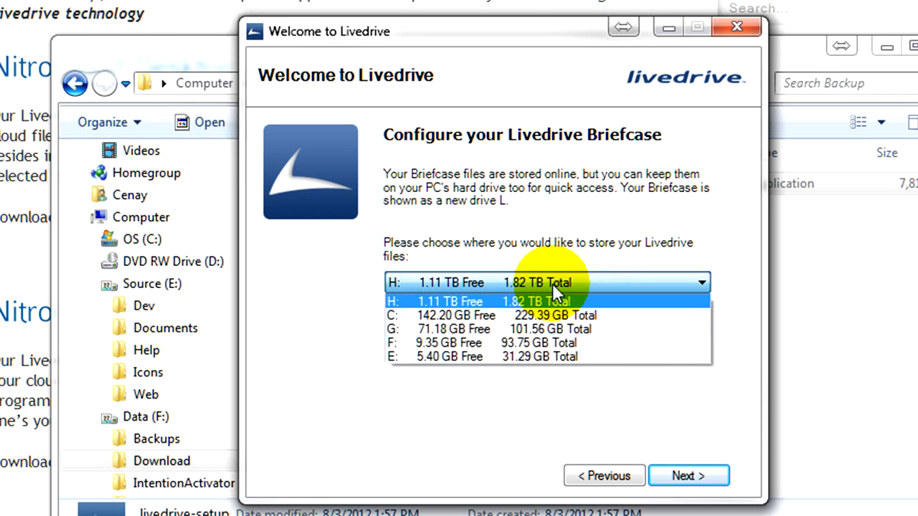
click(565, 320)
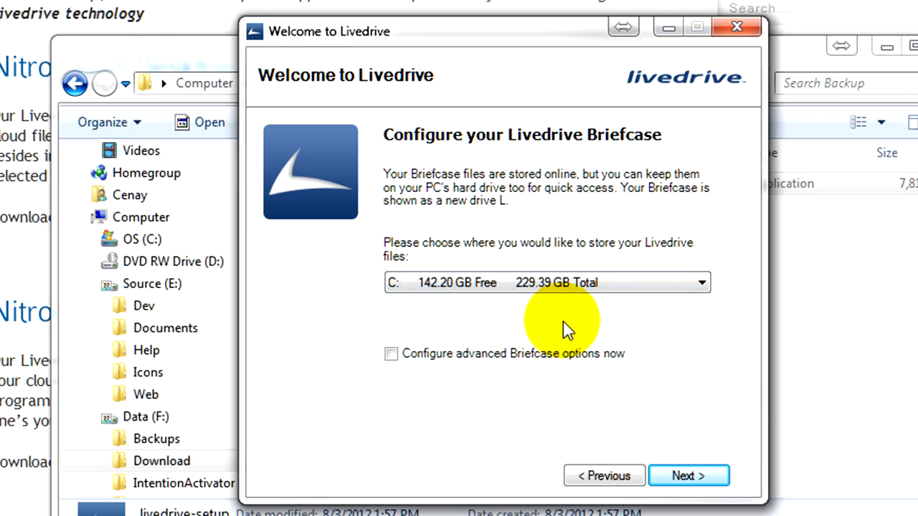
click(553, 357)
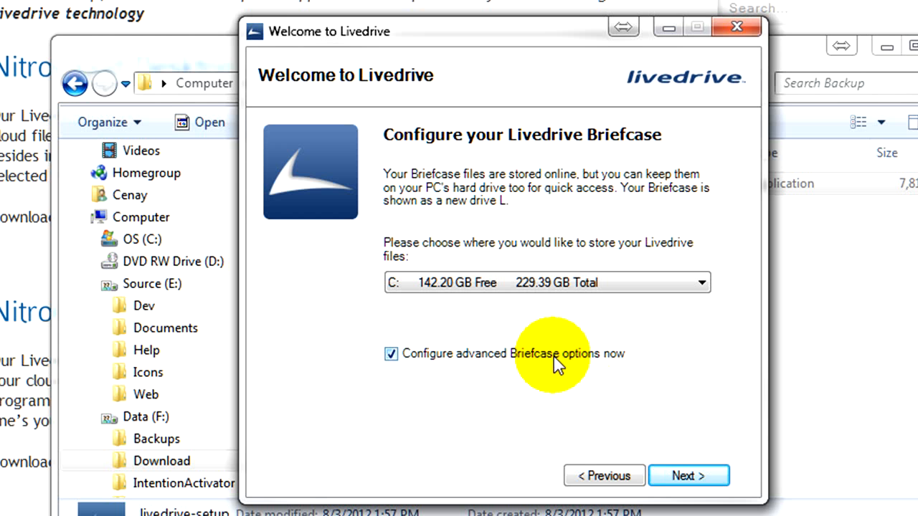
click(682, 476)
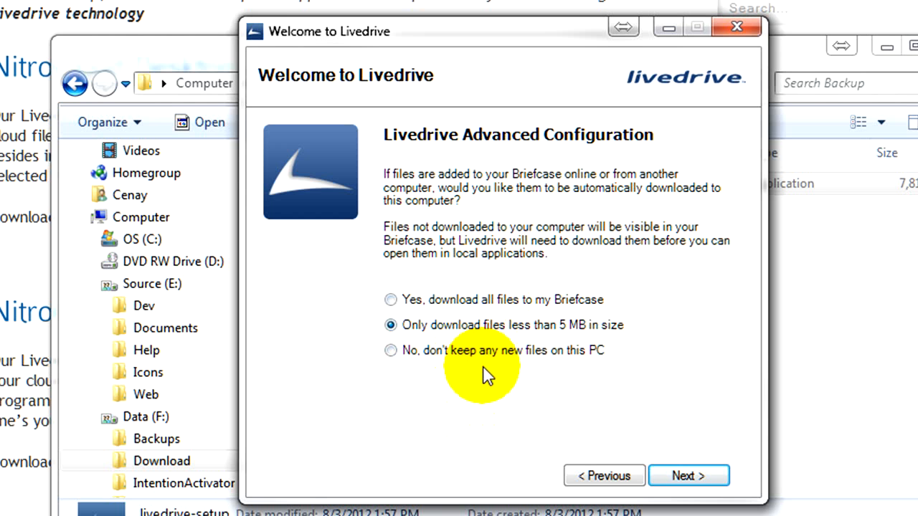
Choose 'Yes, download all files to my Briefcase' and finish the installation
click(481, 302)
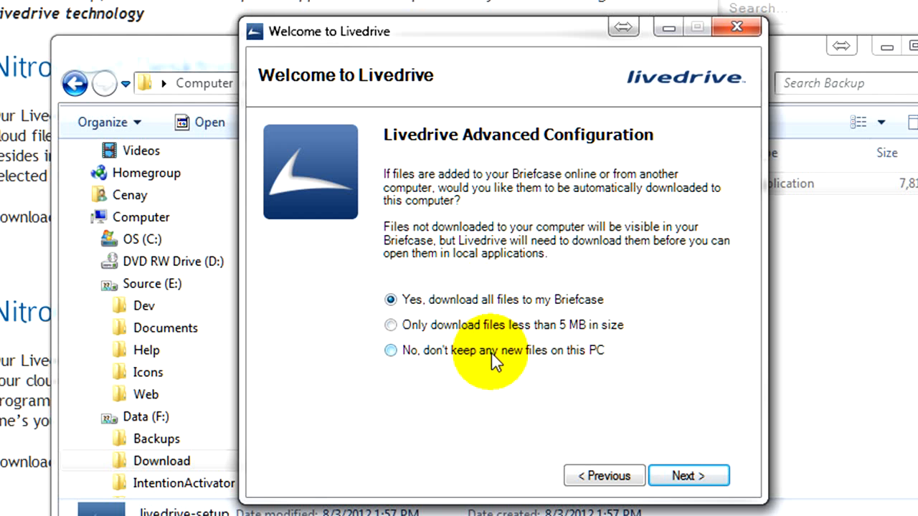
click(662, 476)
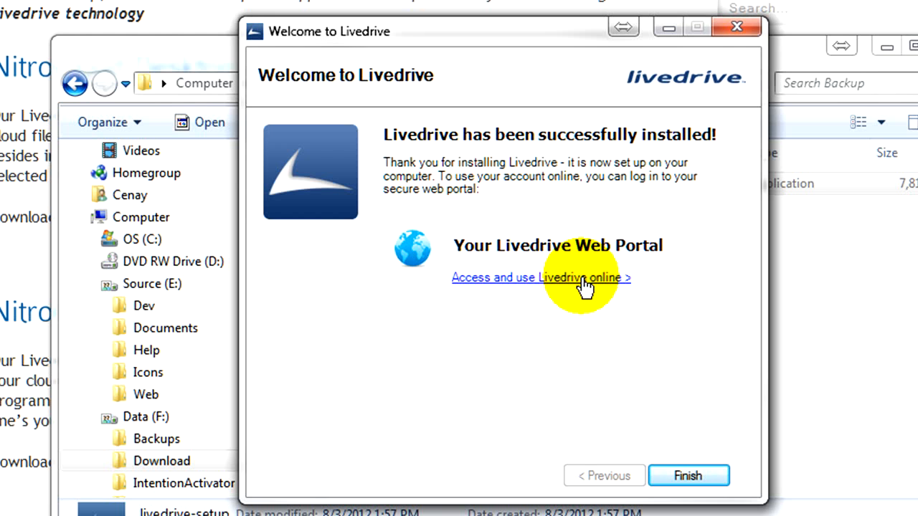
Launch the Livedrive web portal in Firefox to view the Home dashboard
click(585, 285)
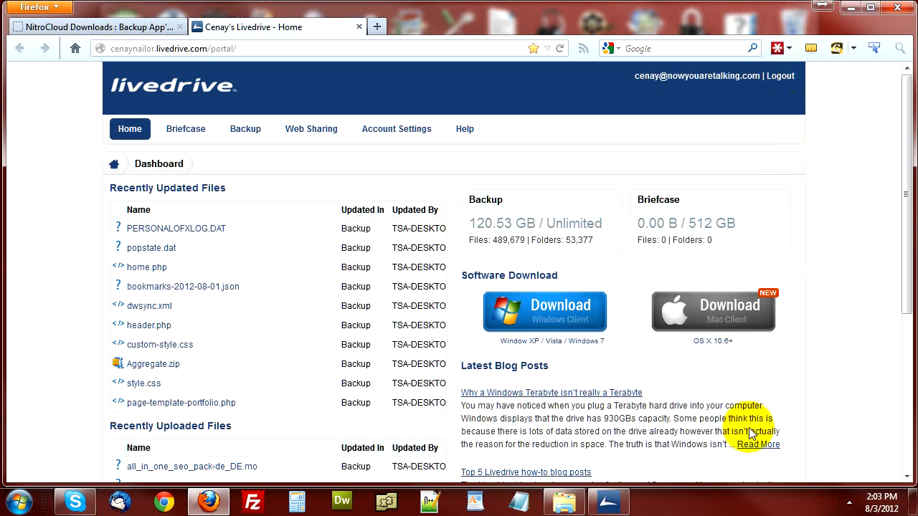
click(608, 502)
Finish the Livedrive setup wizard and return to the web portal in Firefox
click(584, 390)
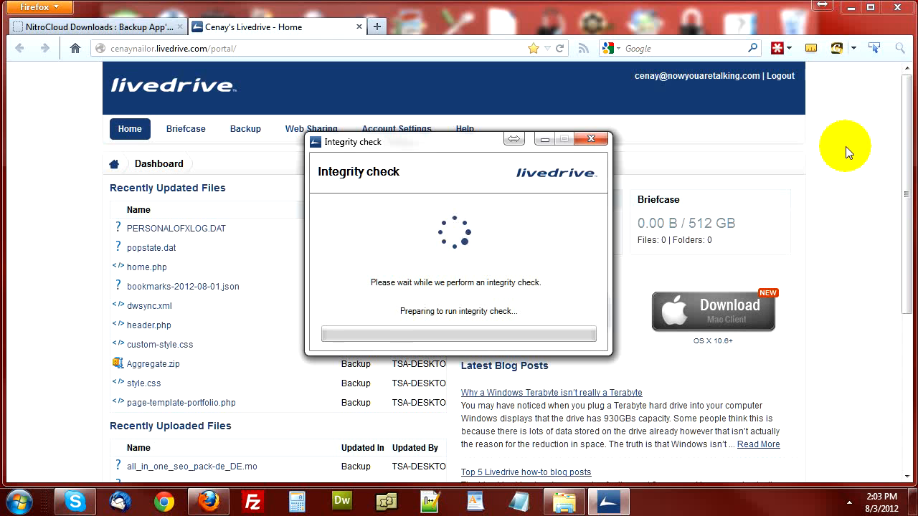
click(195, 44)
click(207, 46)
drag(207, 46, 40, 44)
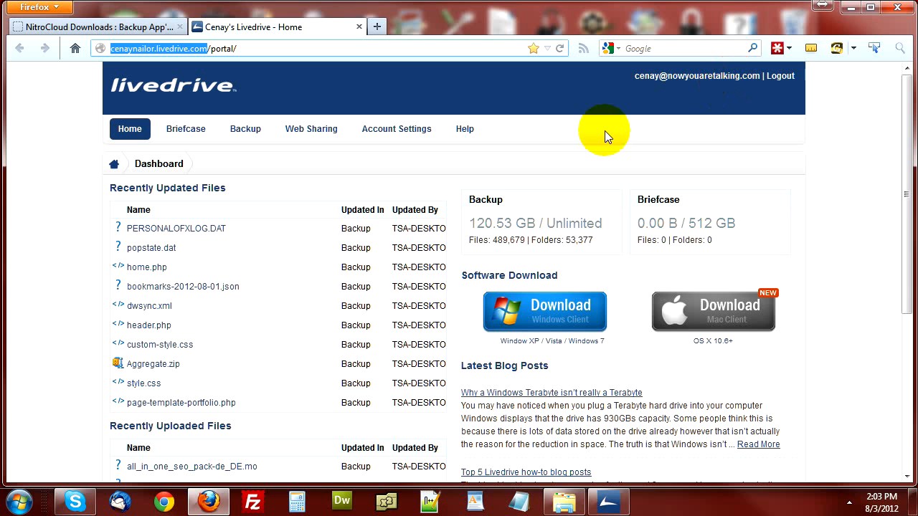
Open the portal's Backup section and list the TSA-DESKTOP computer's backed-up folders
click(243, 135)
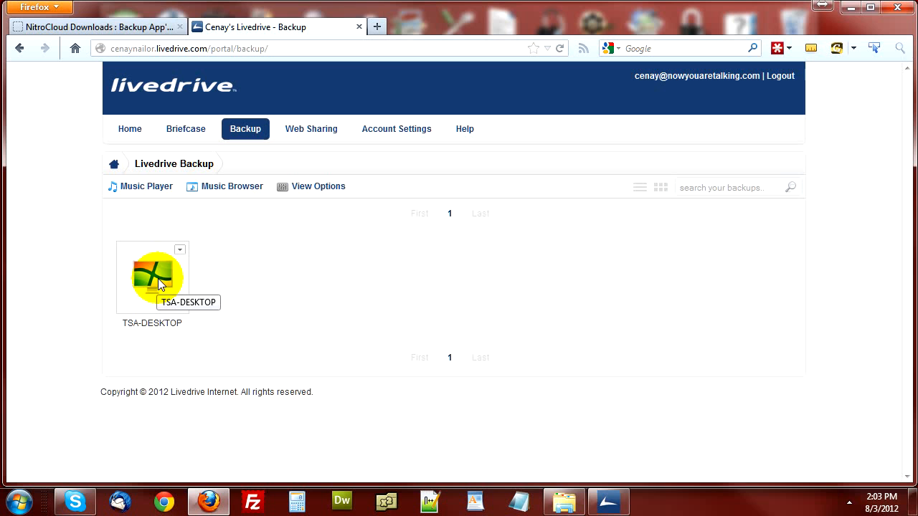
click(163, 288)
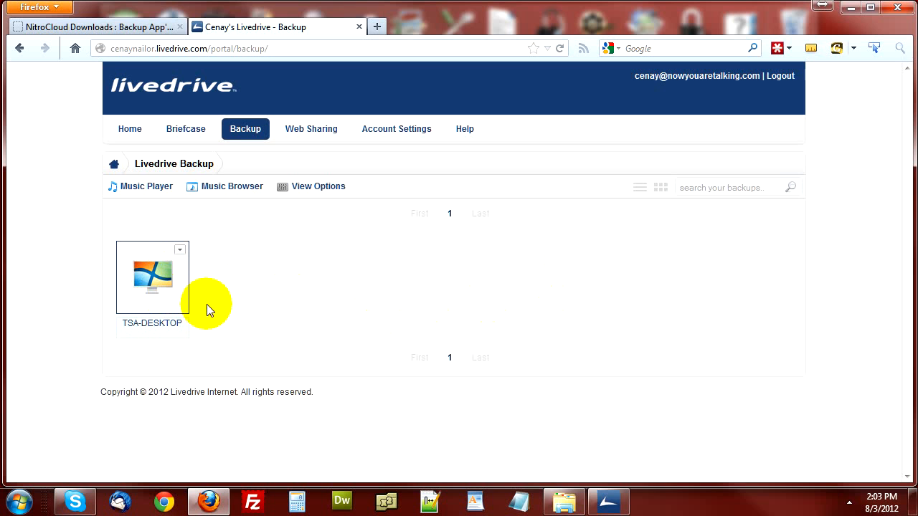
double_click(167, 282)
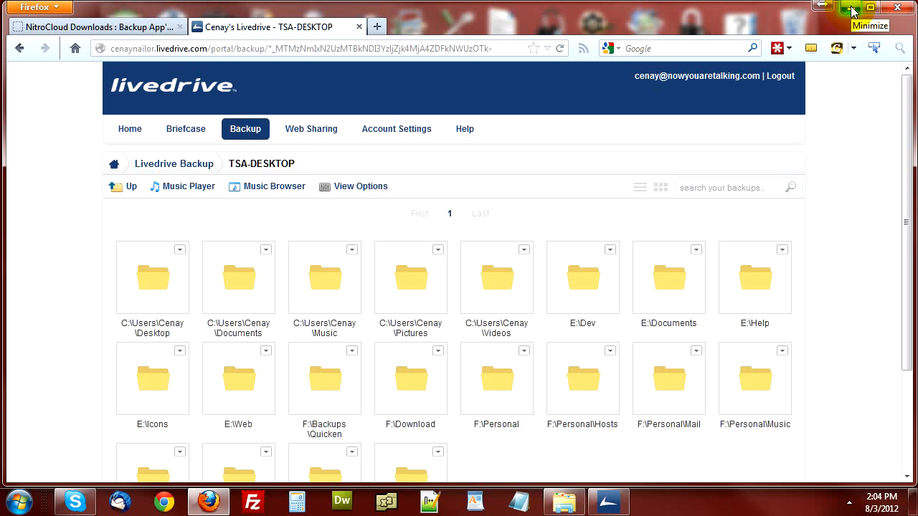
click(609, 500)
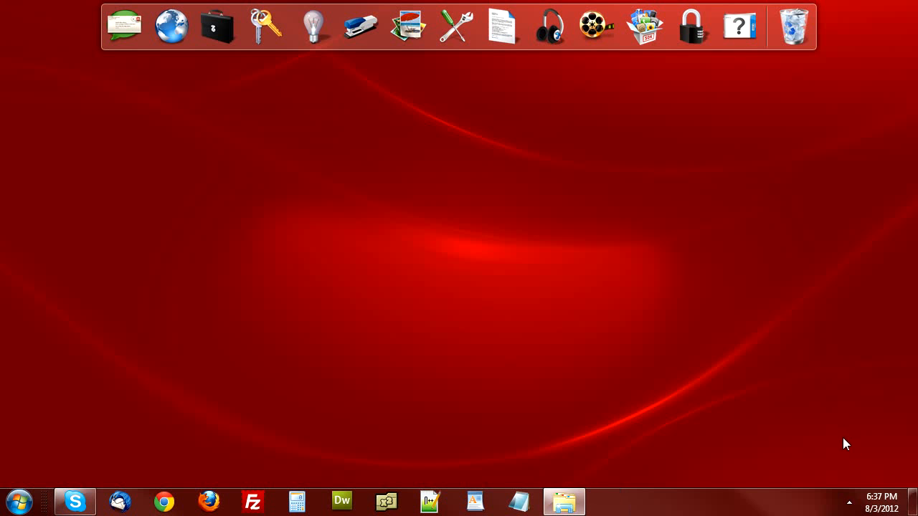
click(849, 502)
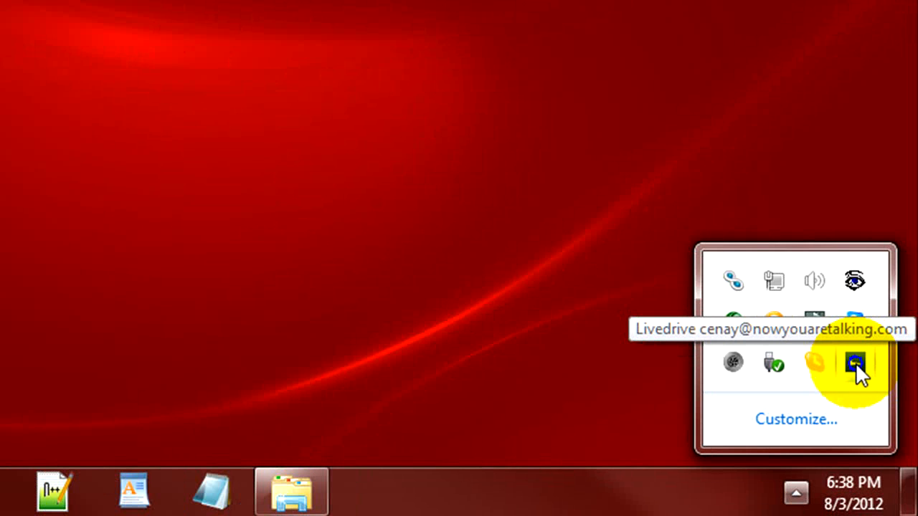
right_click(855, 363)
click(664, 126)
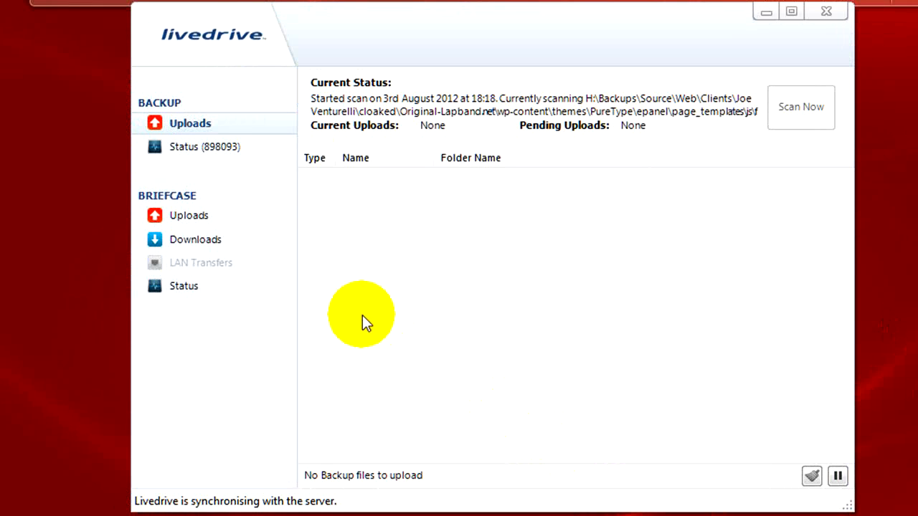
click(206, 148)
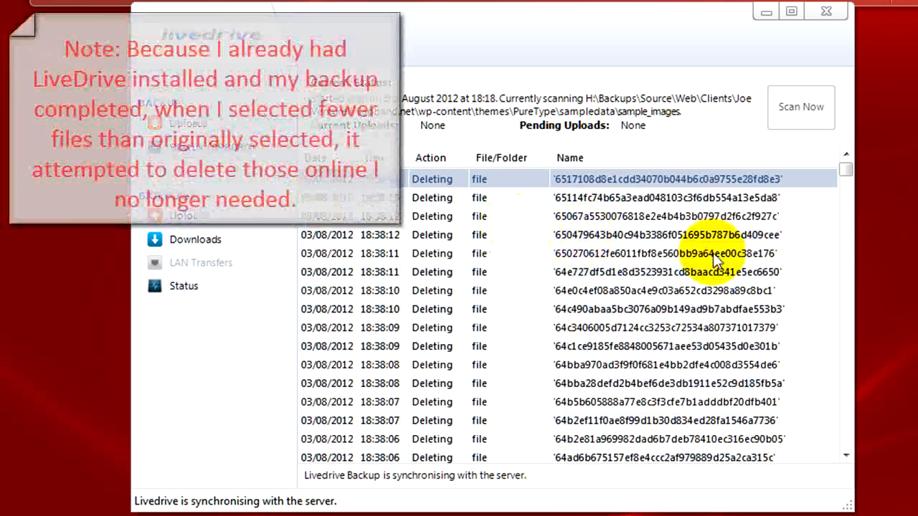
drag(844, 176, 844, 465)
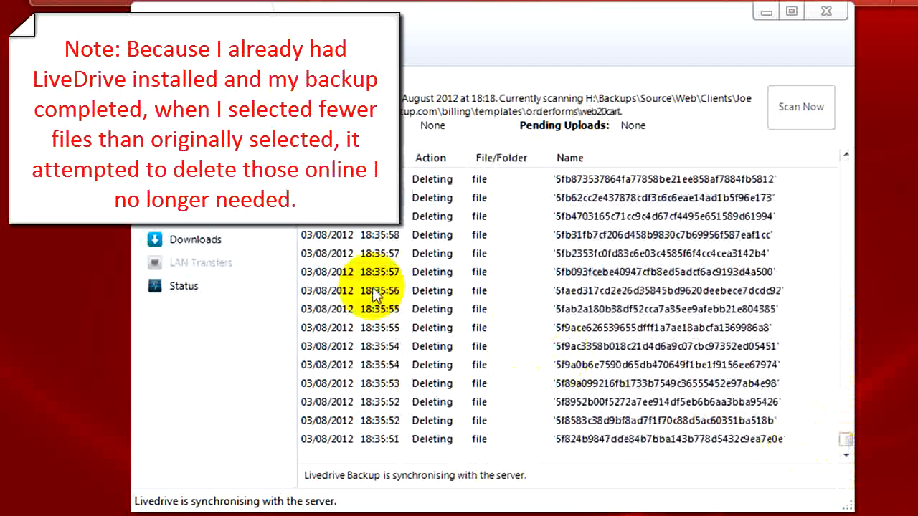
click(195, 125)
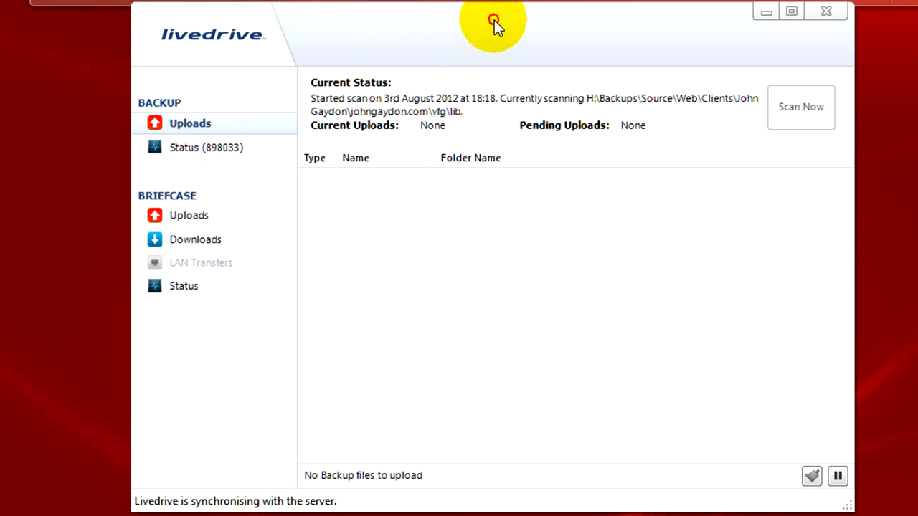
drag(493, 20, 481, 73)
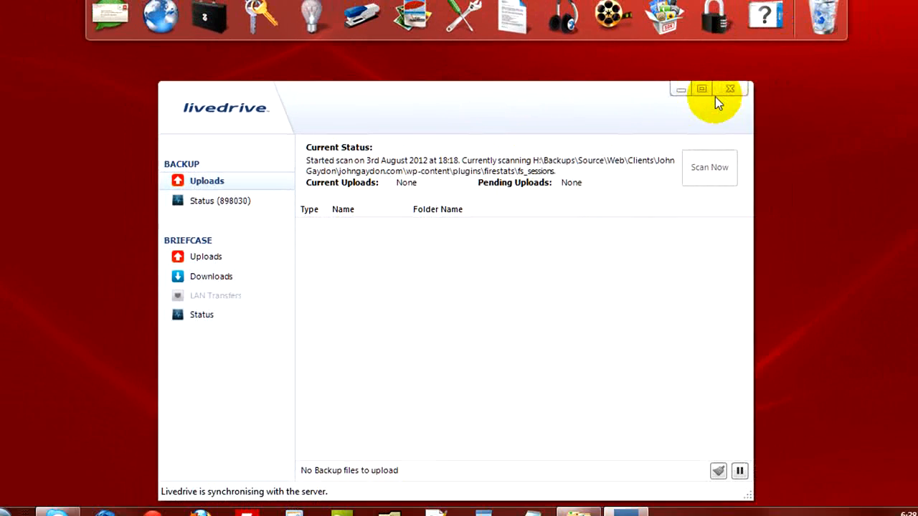
click(813, 65)
click(848, 501)
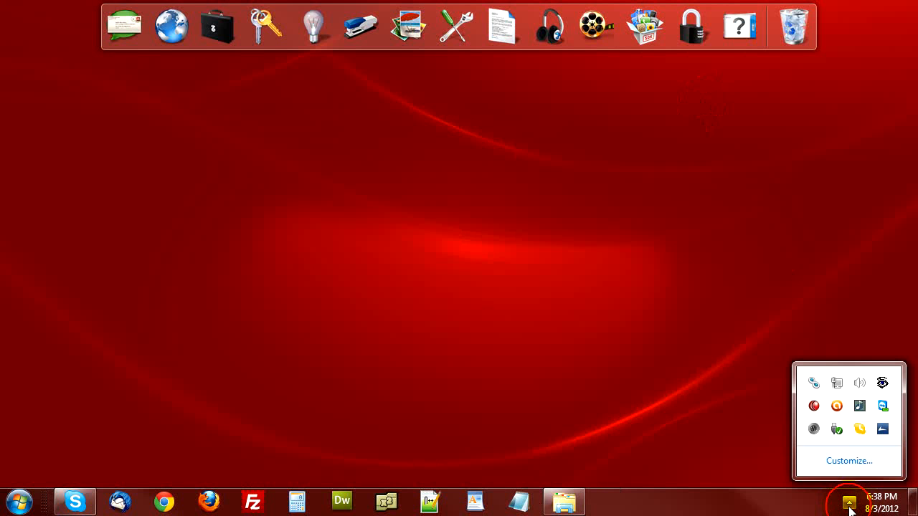
click(534, 410)
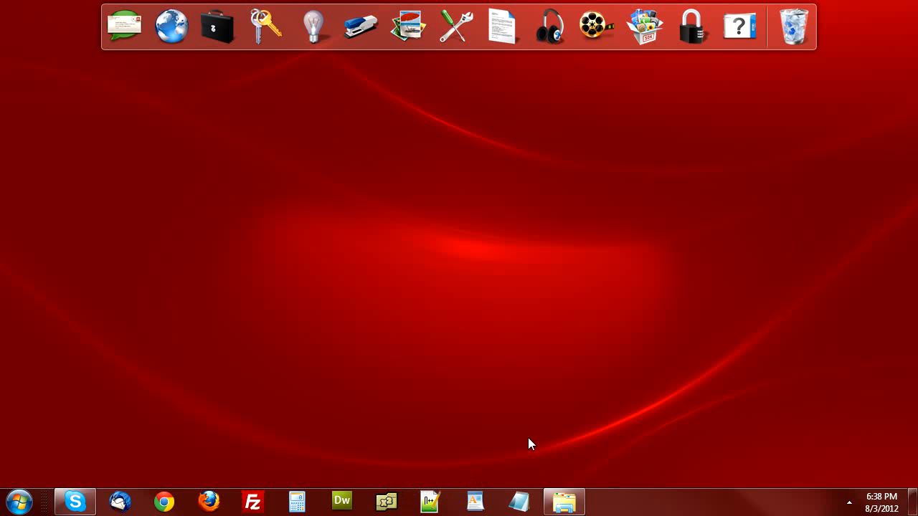
Open Windows Explorer and go to the F:\Backups folder
click(562, 503)
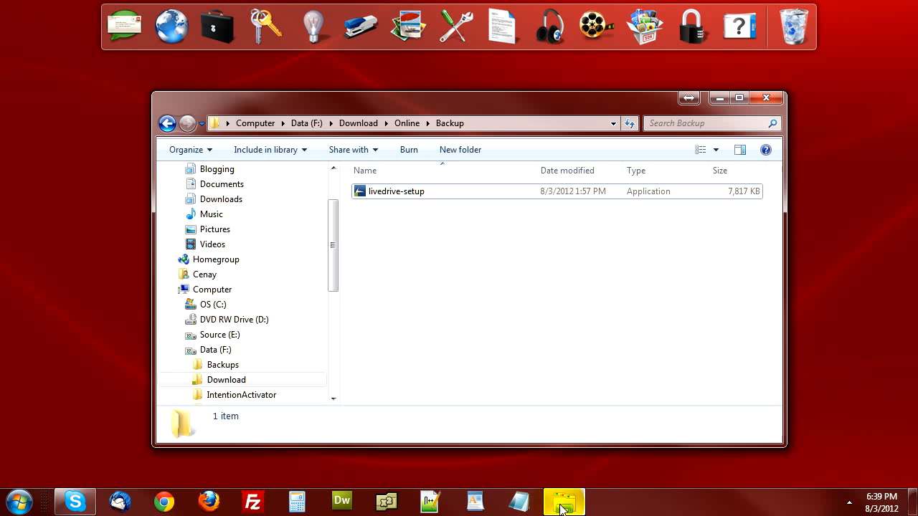
drag(334, 227, 331, 277)
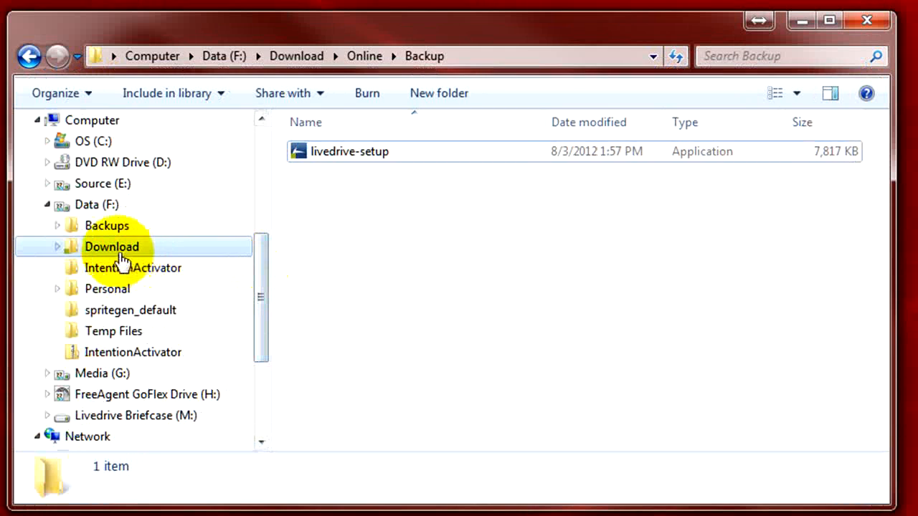
click(102, 228)
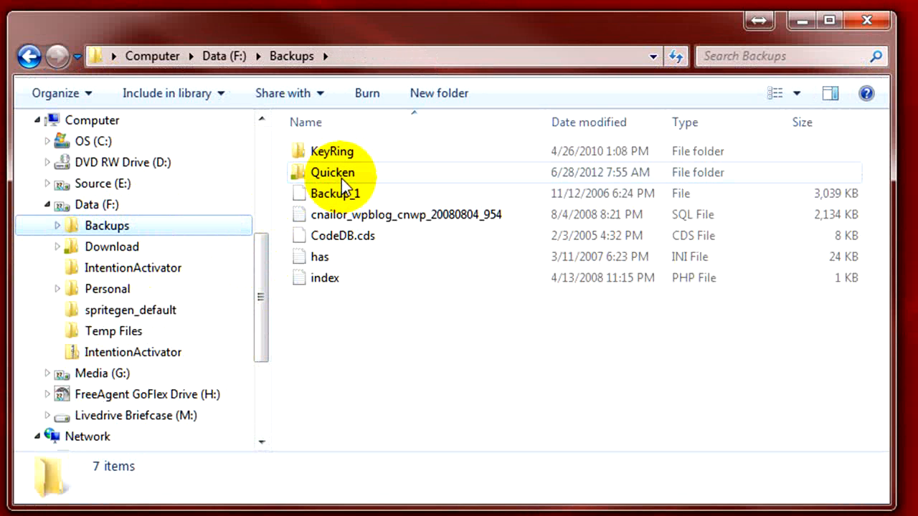
Add the KeyRing folder to Livedrive Backup from its right-click menu, then close Explorer
click(332, 154)
double_click(331, 153)
right_click(331, 154)
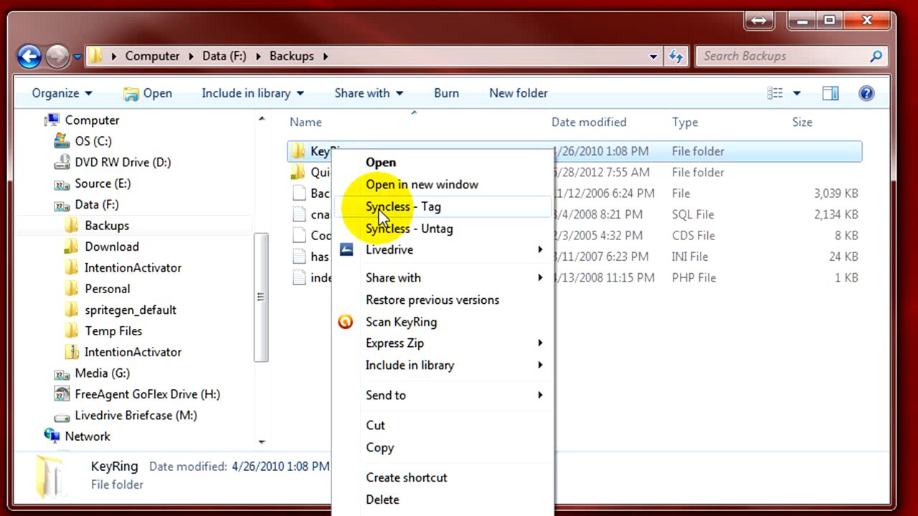
mouse_move(389, 247)
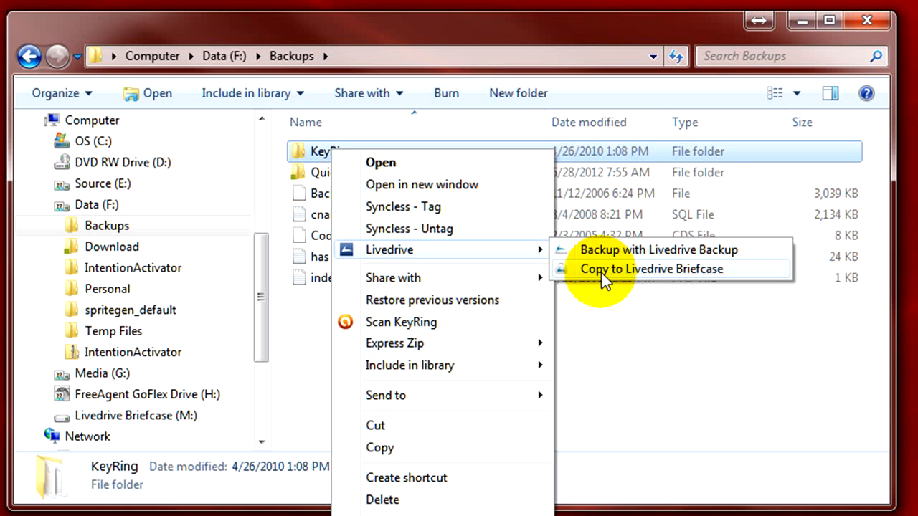
click(669, 251)
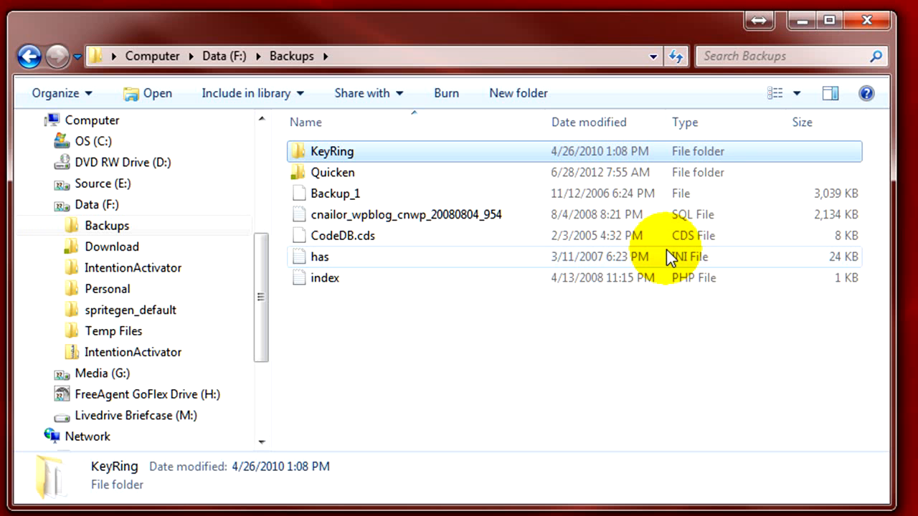
click(865, 17)
click(785, 490)
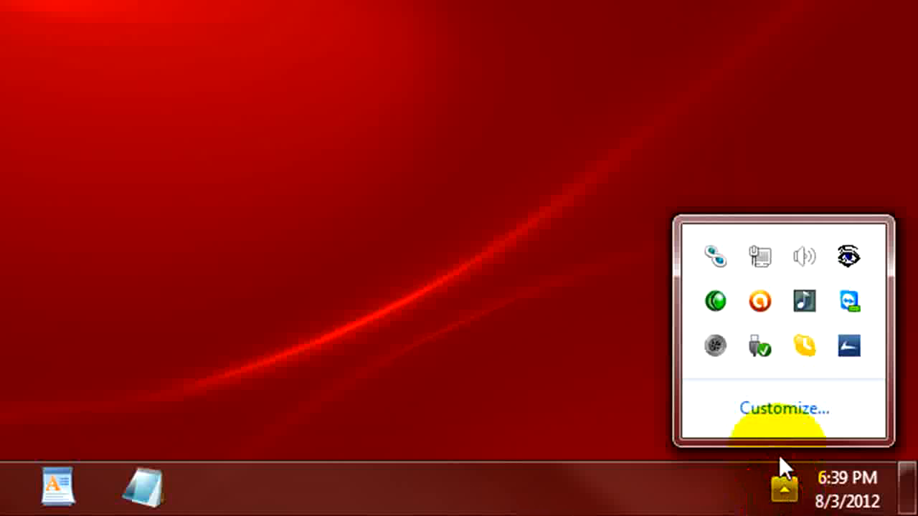
right_click(847, 335)
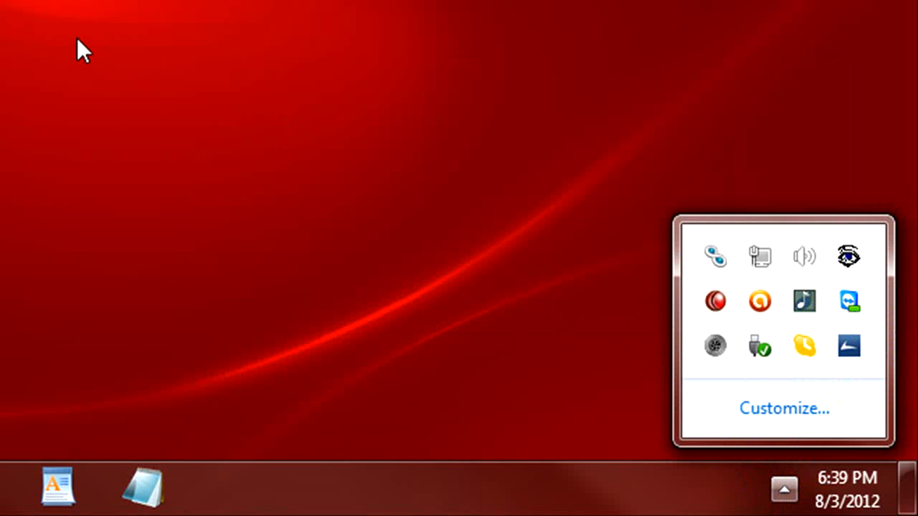
right_click(846, 340)
click(486, 70)
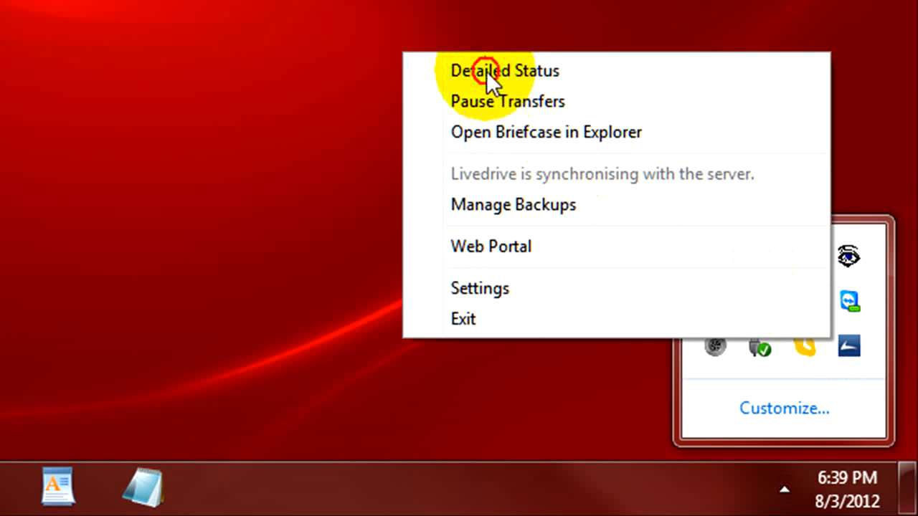